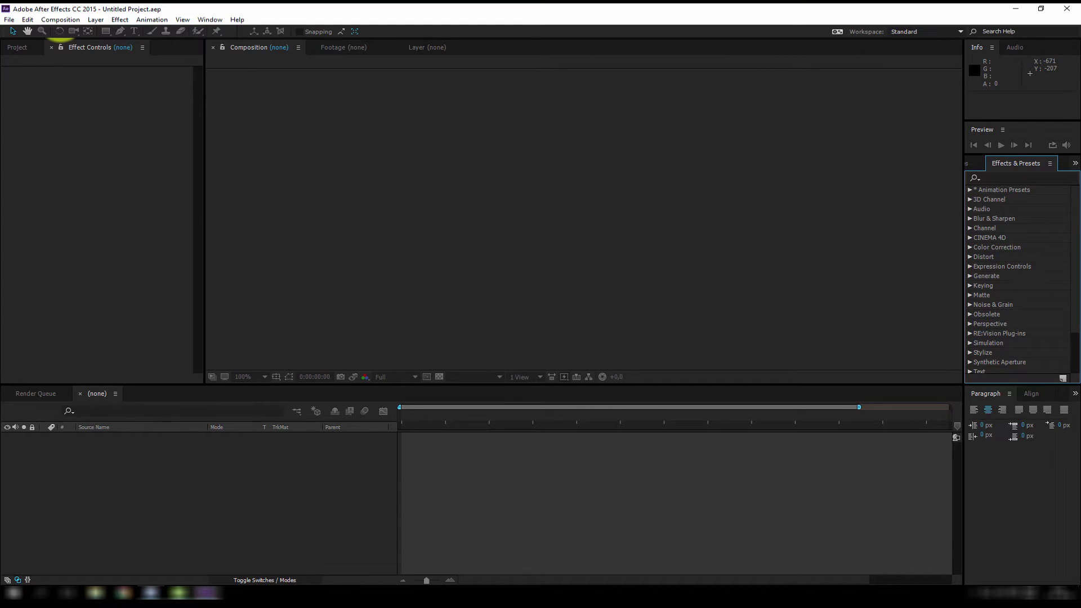
Step: Create a new 1280×720 composition lasting 16 seconds
click(61, 20)
click(79, 38)
drag(408, 336, 413, 334)
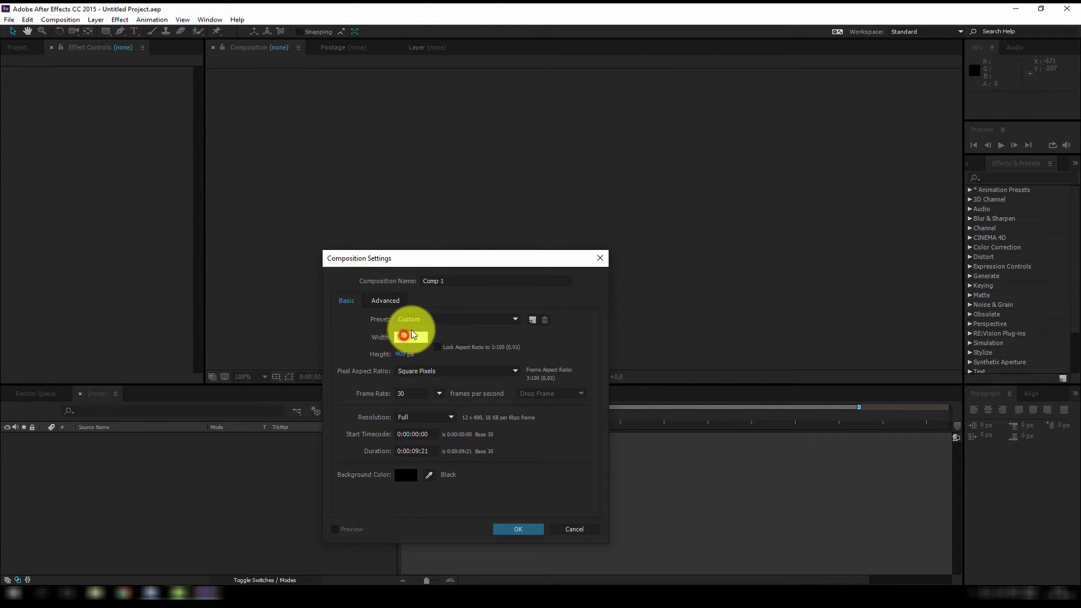
key(Tab)
text(72)
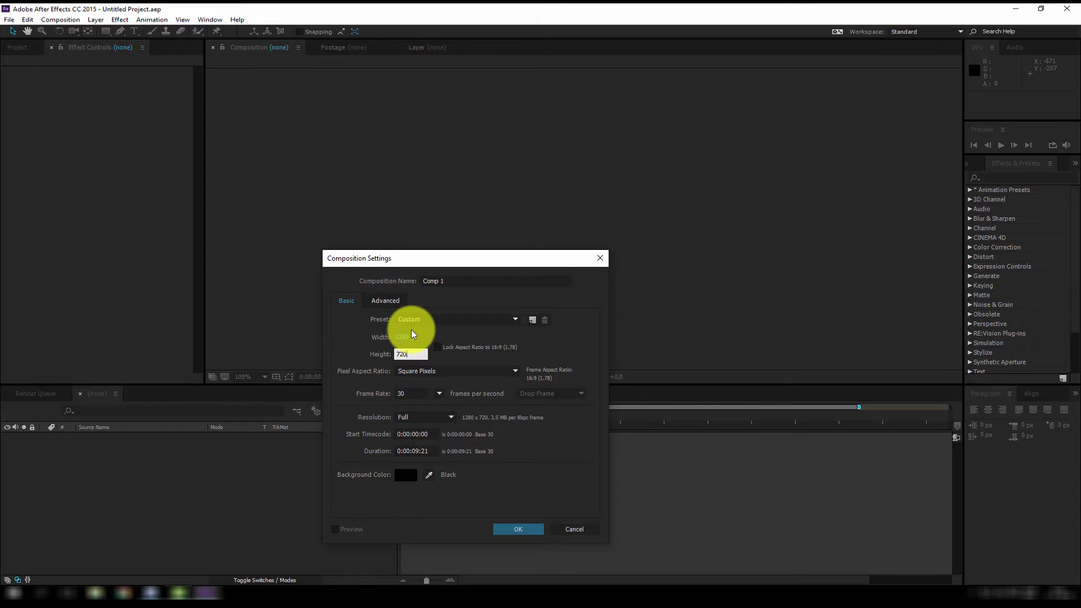
text(0)
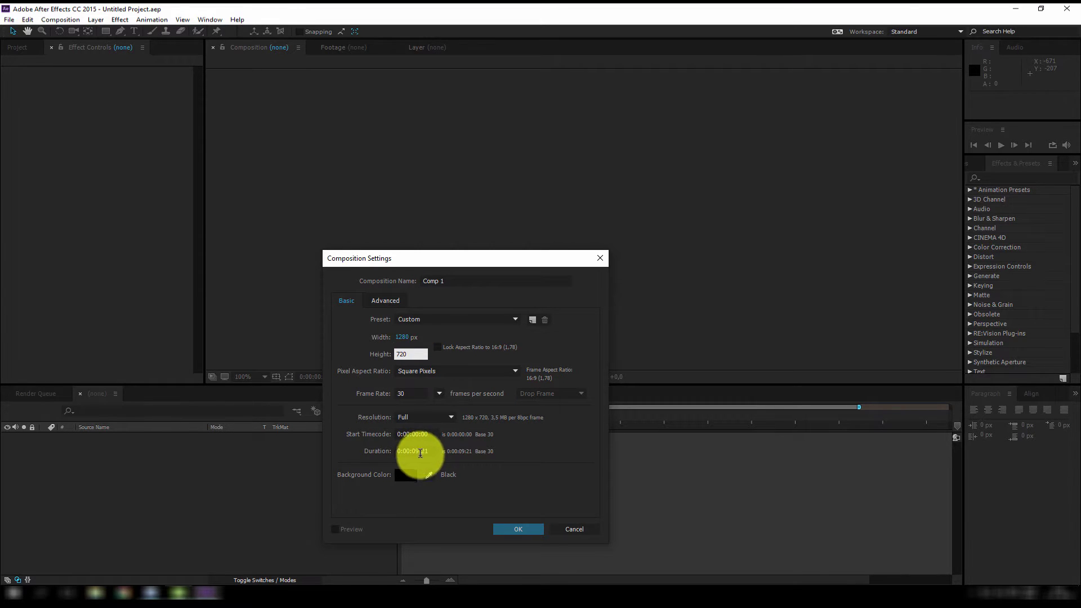
drag(416, 452, 459, 454)
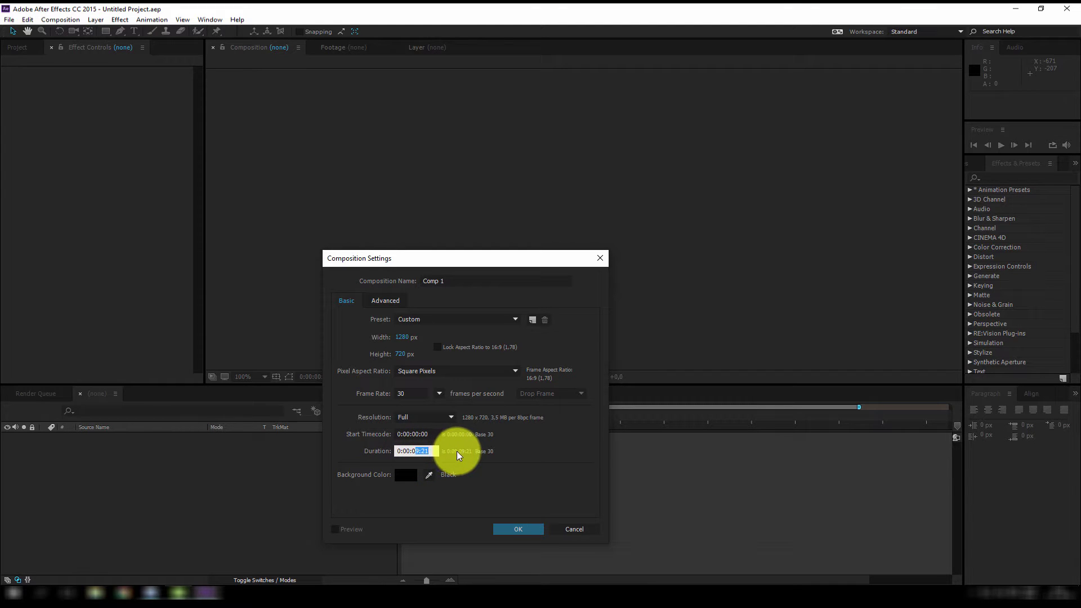
key(Return)
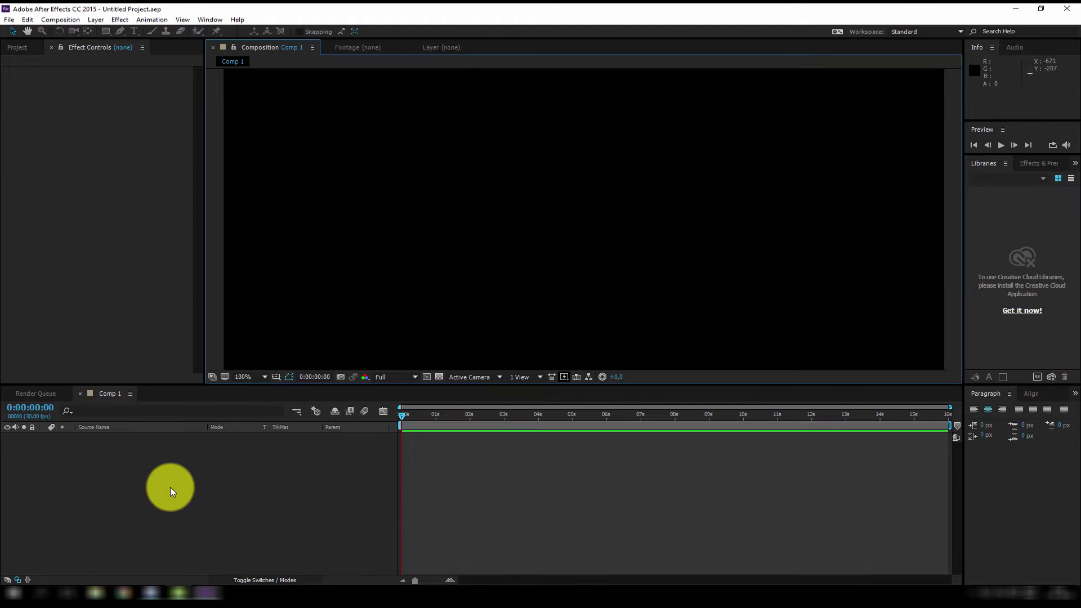
Step: Add a comp-sized white solid layer to the new composition
right_click(171, 487)
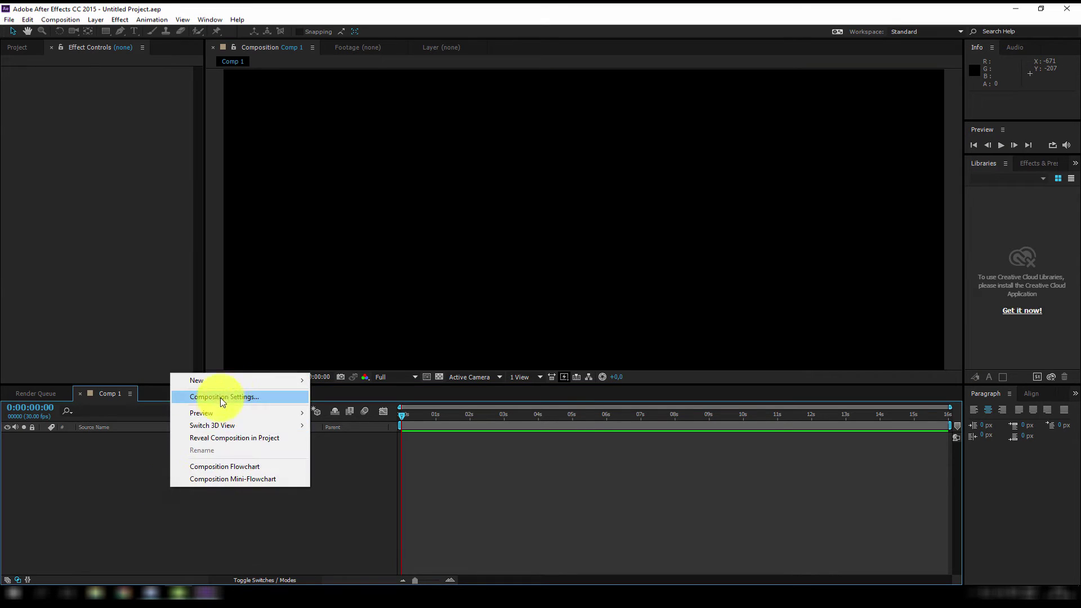
mouse_move(231, 382)
click(348, 411)
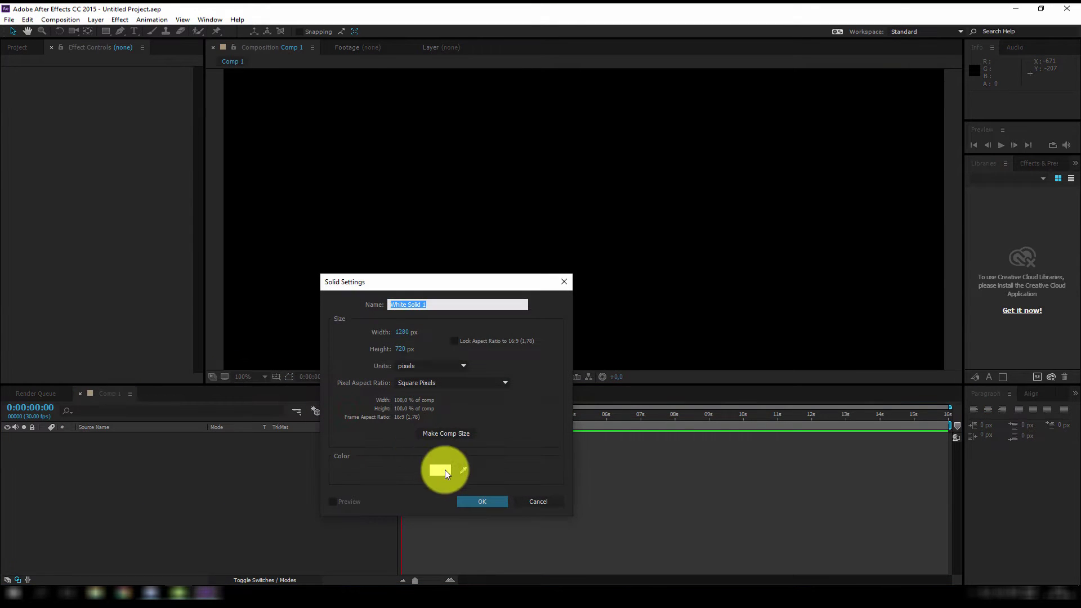
click(447, 434)
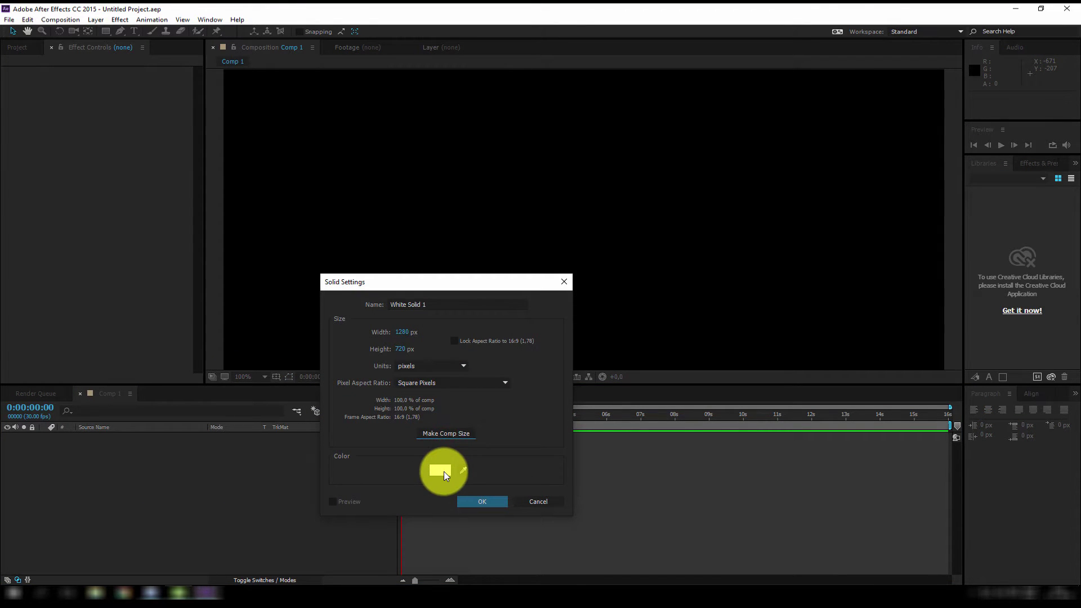
click(488, 502)
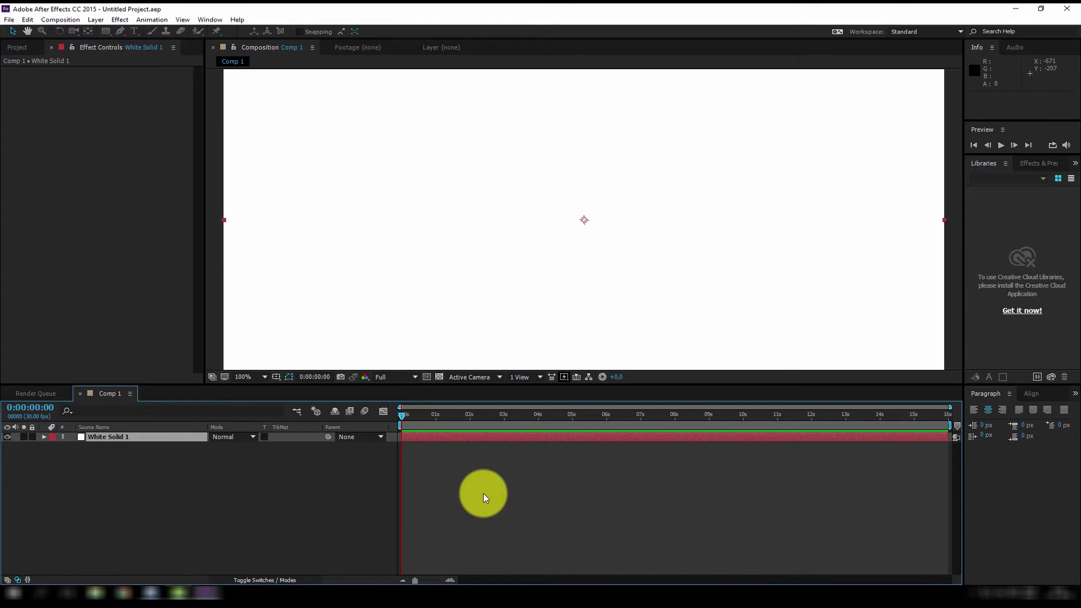
Step: Search Effects & Presets for 'merc' and apply CC Mr. Mercury to the white solid
click(1039, 163)
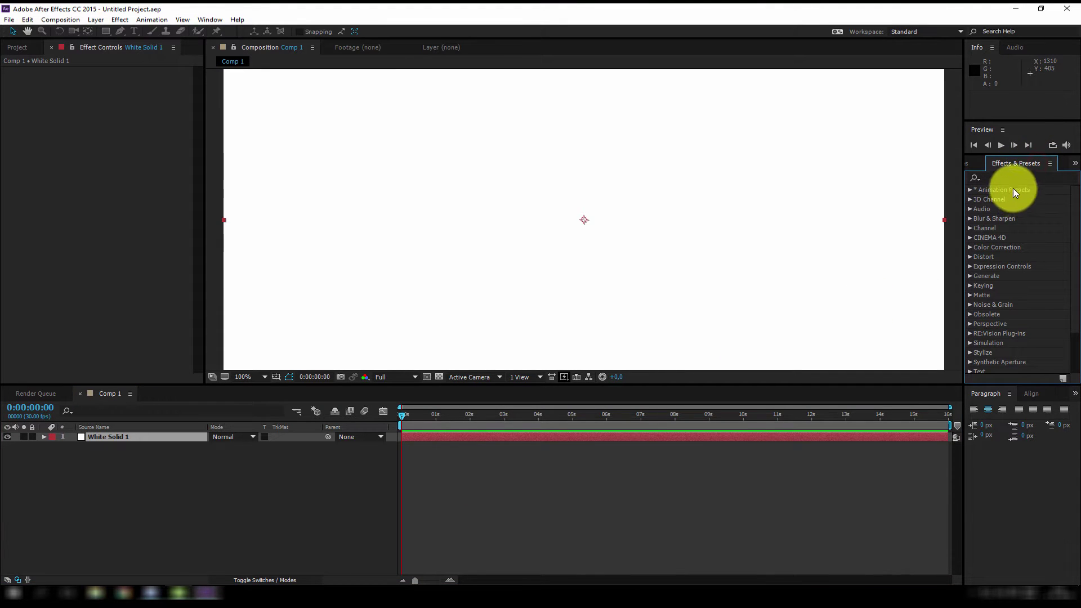
click(1002, 178)
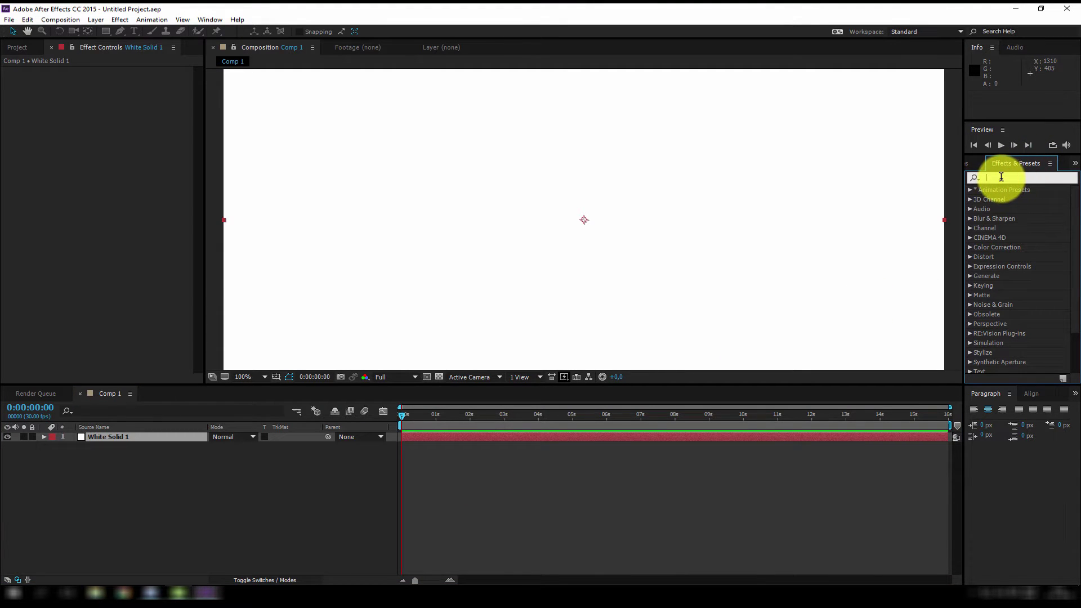
text(merc)
drag(1023, 200, 172, 438)
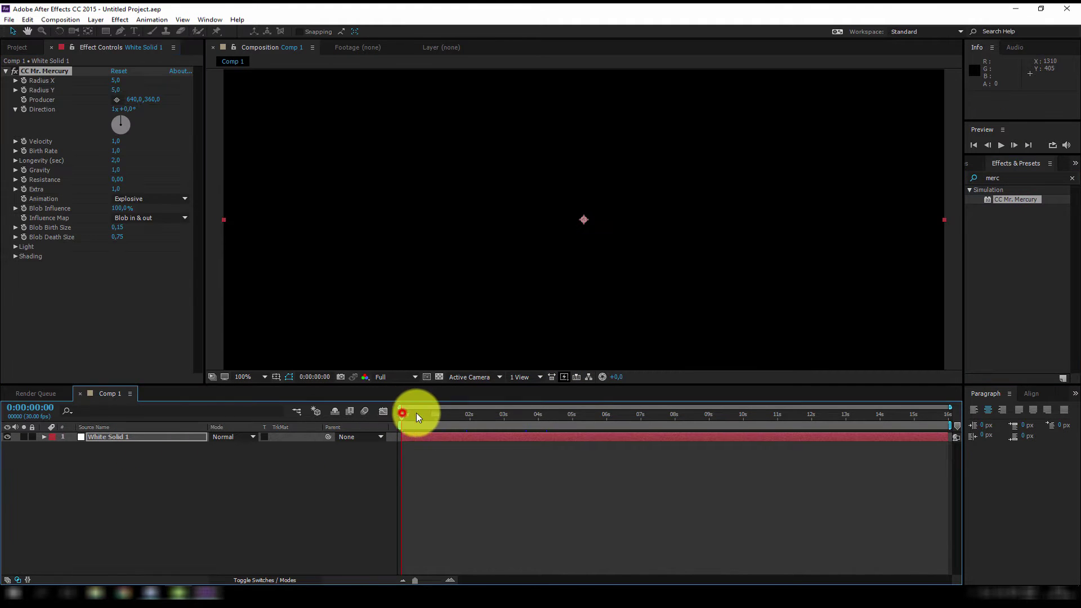
drag(431, 416, 616, 416)
Step: Fit the viewer, set Mercury Gravity to 0, and preview the evenly spreading blobs
click(252, 376)
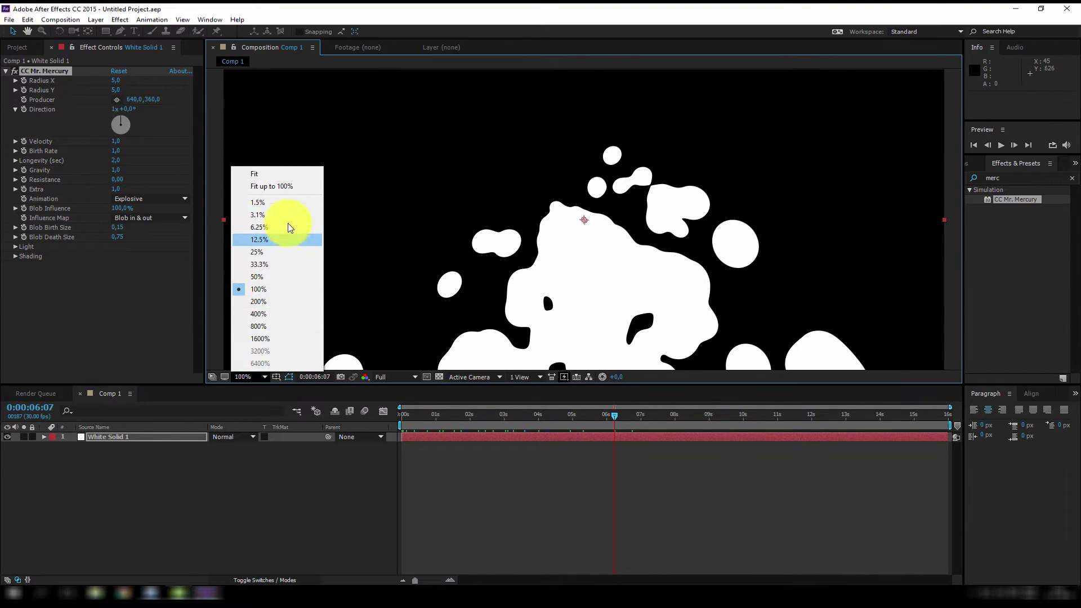
click(276, 174)
click(657, 415)
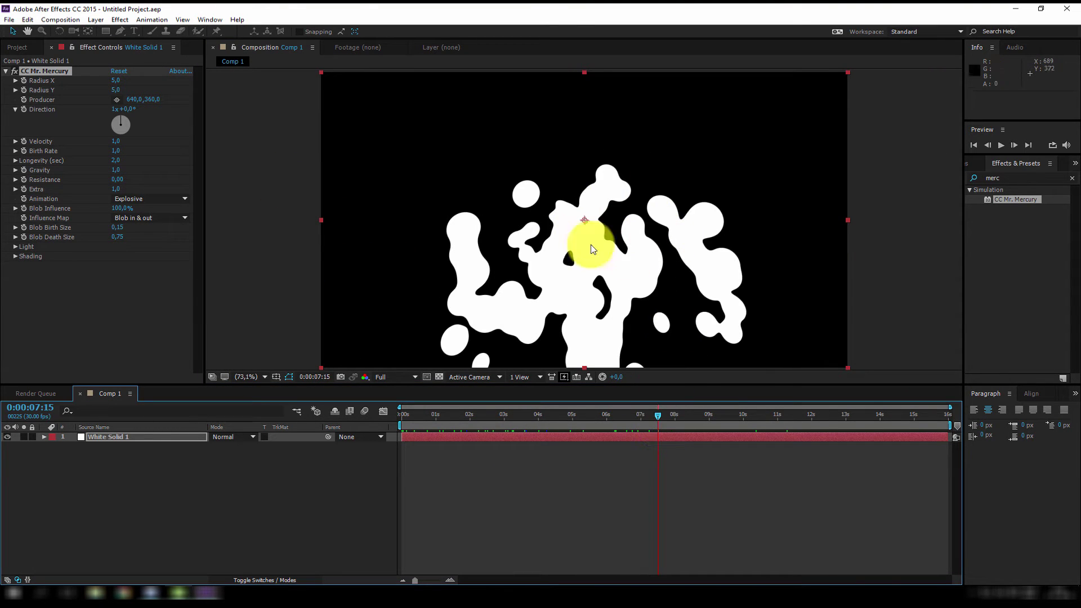
click(116, 172)
text(0)
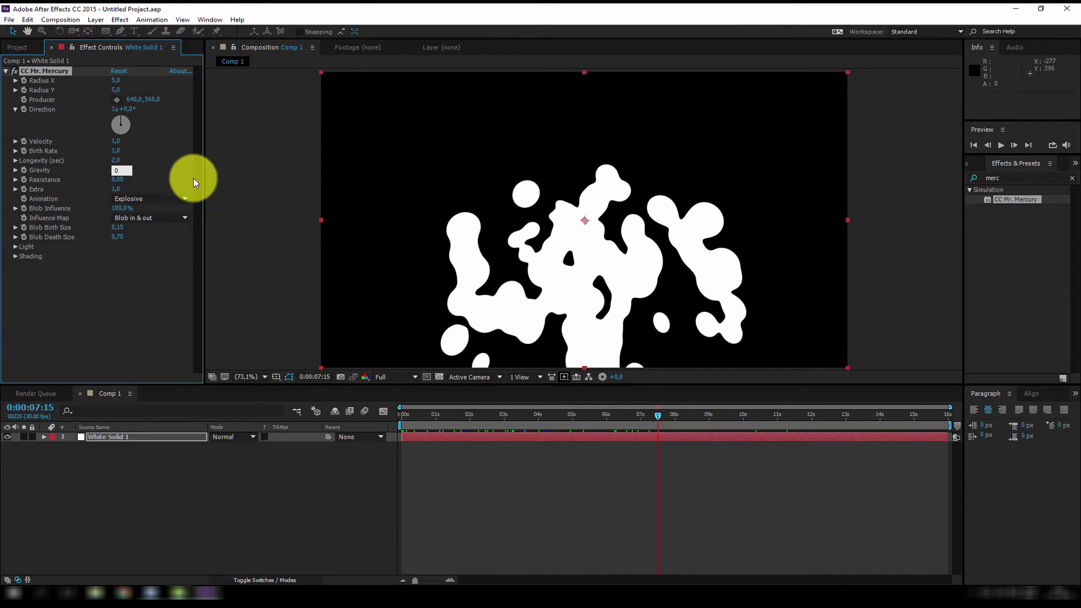
click(120, 281)
drag(661, 418, 685, 415)
drag(782, 417, 675, 414)
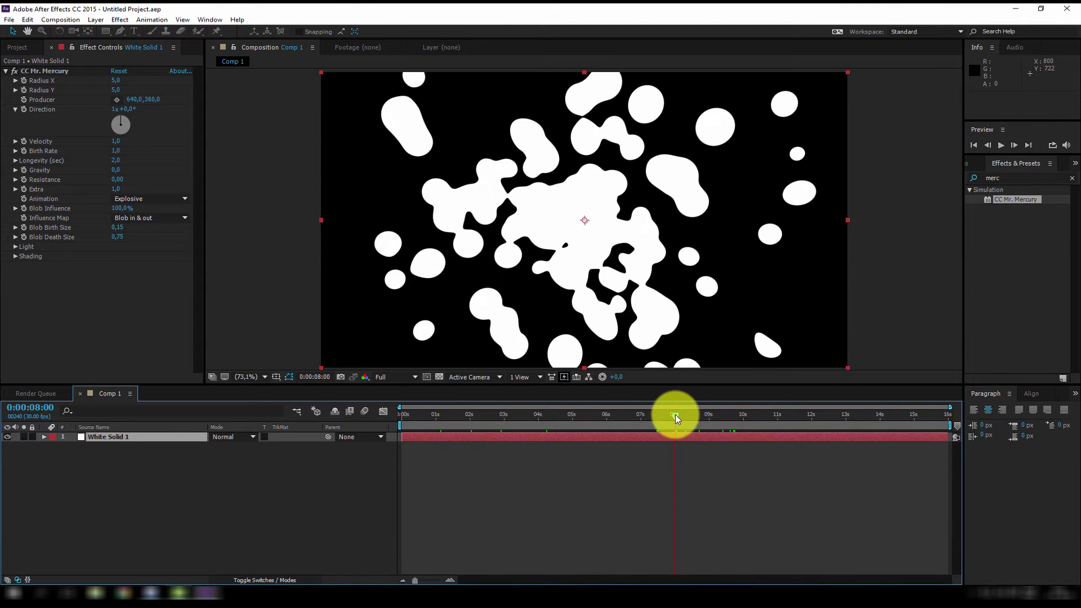
Step: Keyframe Birth Rate at 1.5 at 8:00, then set it to 0 one frame later
click(30, 151)
key(ctrl+z)
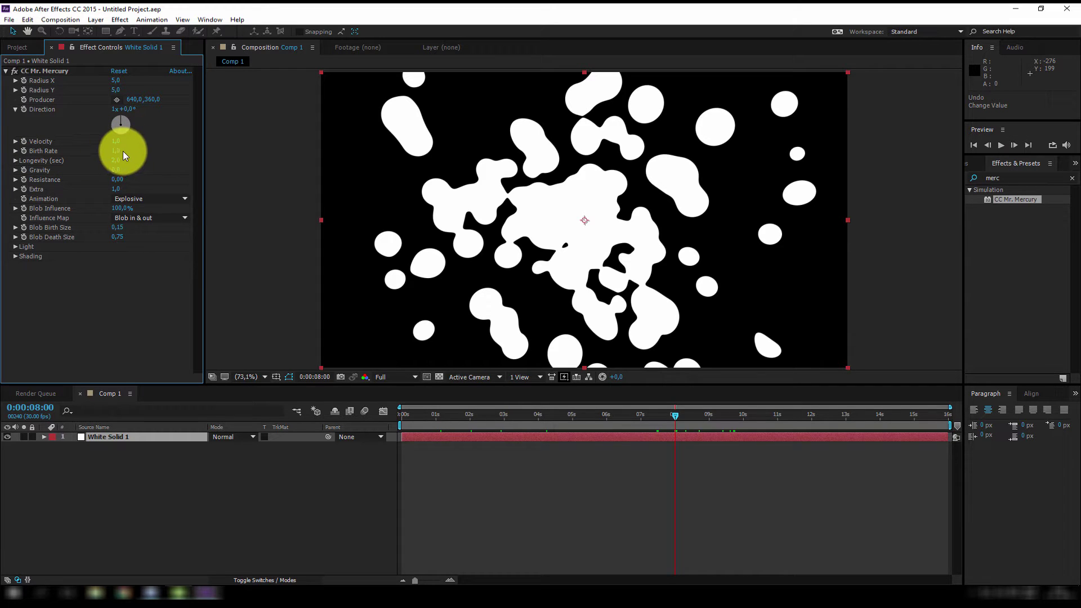
drag(120, 153, 137, 156)
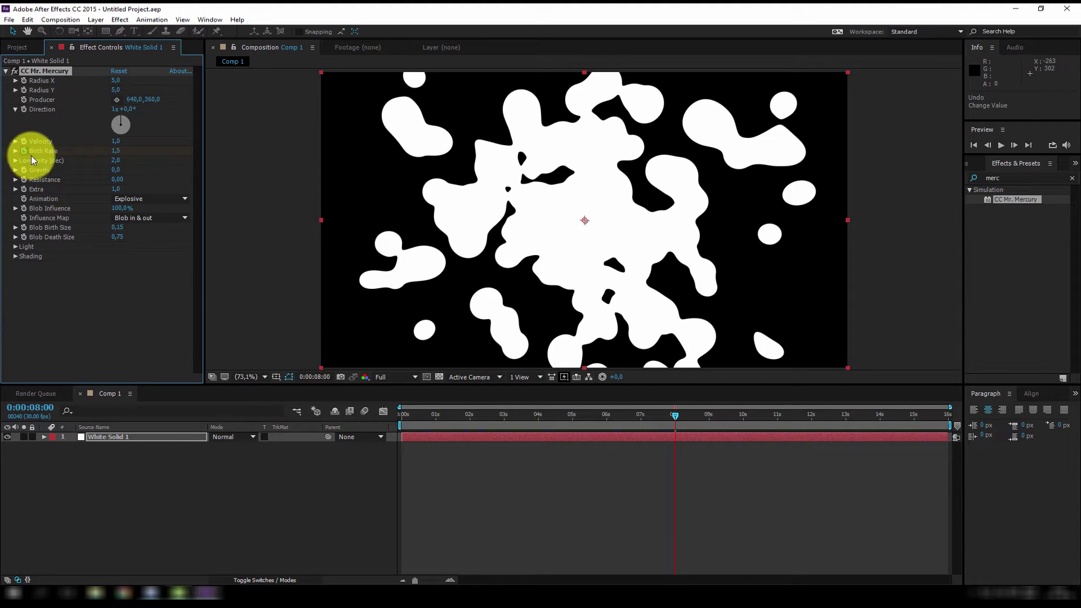
key(Page_Down)
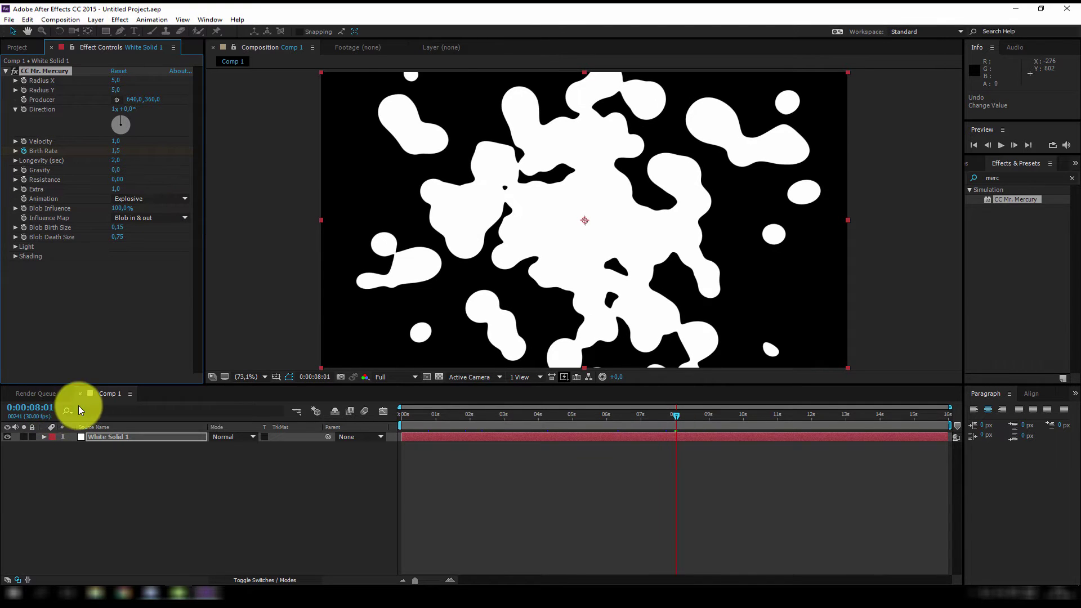
click(115, 151)
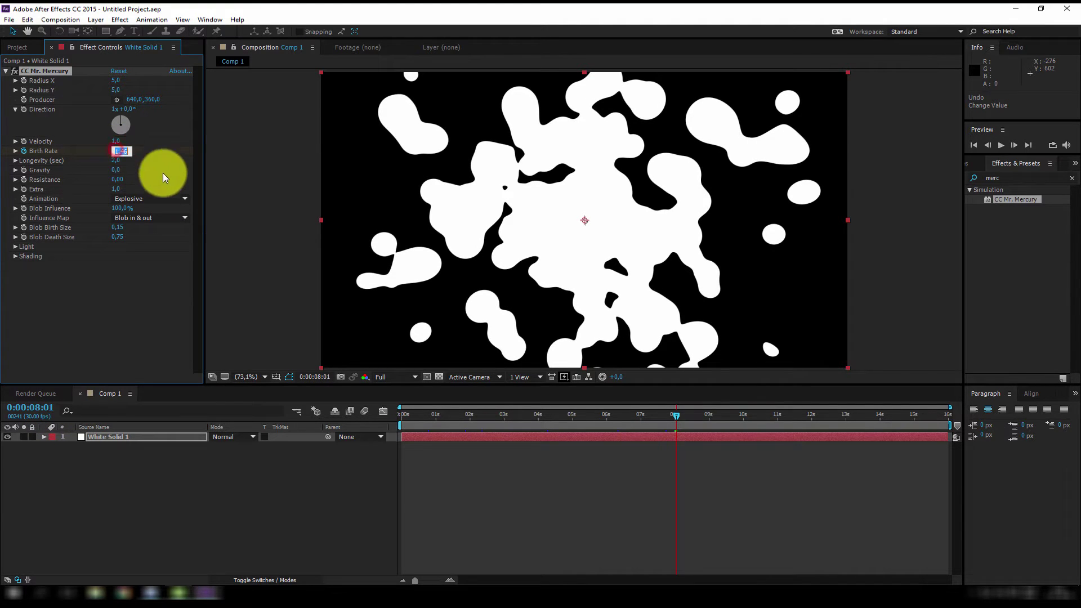
click(130, 326)
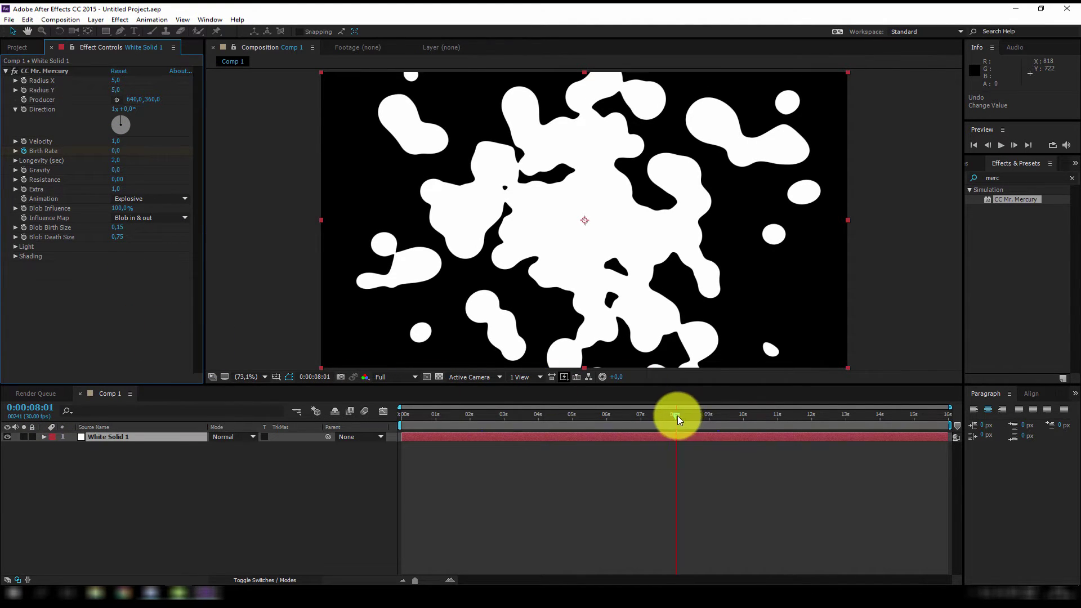
drag(677, 416, 758, 420)
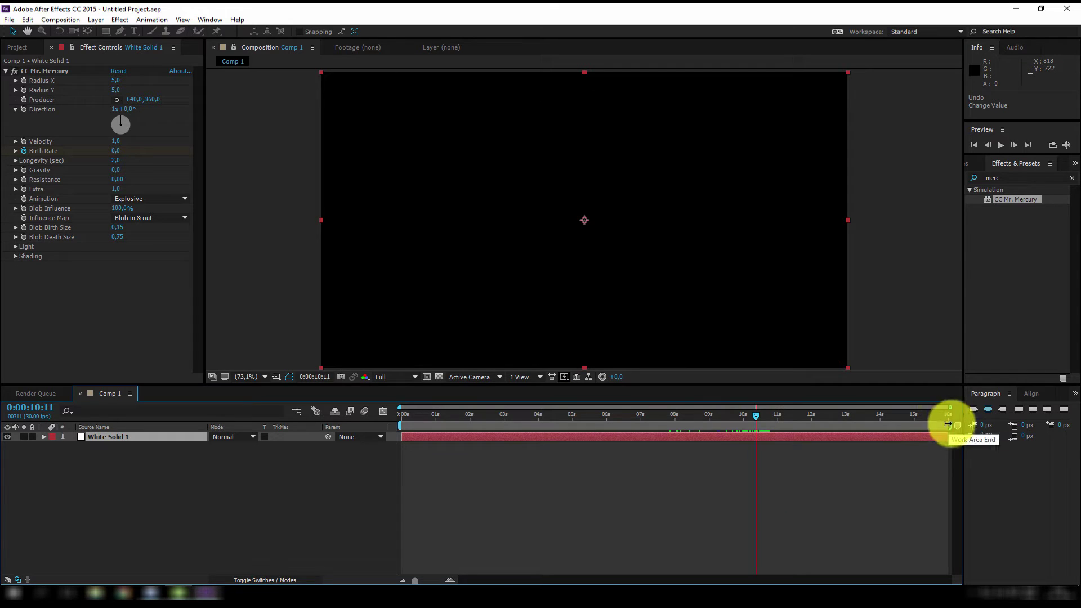
Step: Trim the Mercury comp to a work area ending at 10:11 and rename it Pure Merc
drag(946, 426, 756, 426)
right_click(725, 426)
right_click(725, 426)
right_click(726, 425)
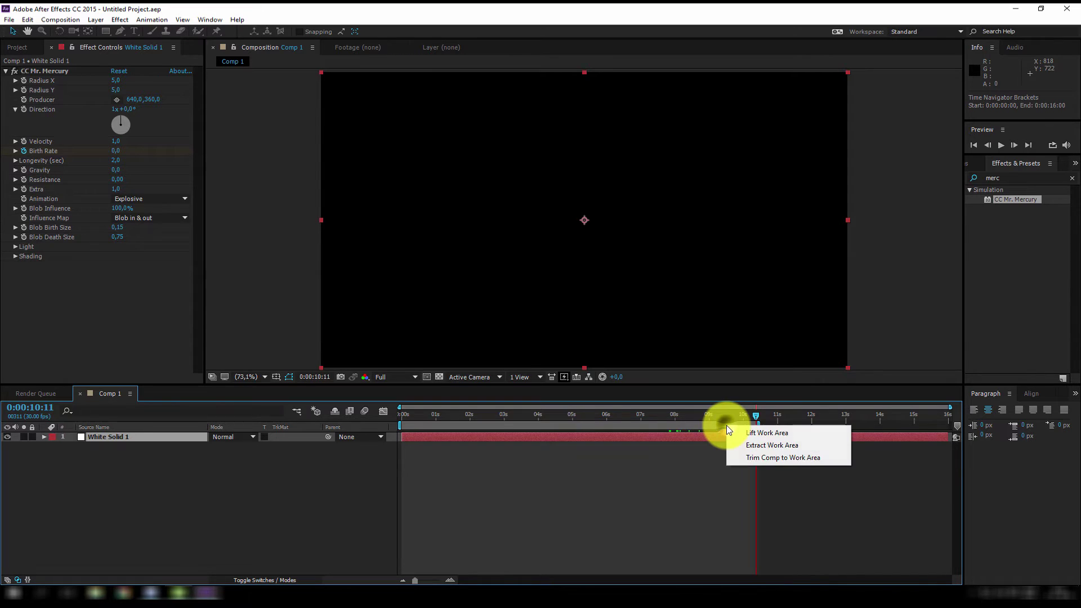
click(779, 459)
key(ctrl+0)
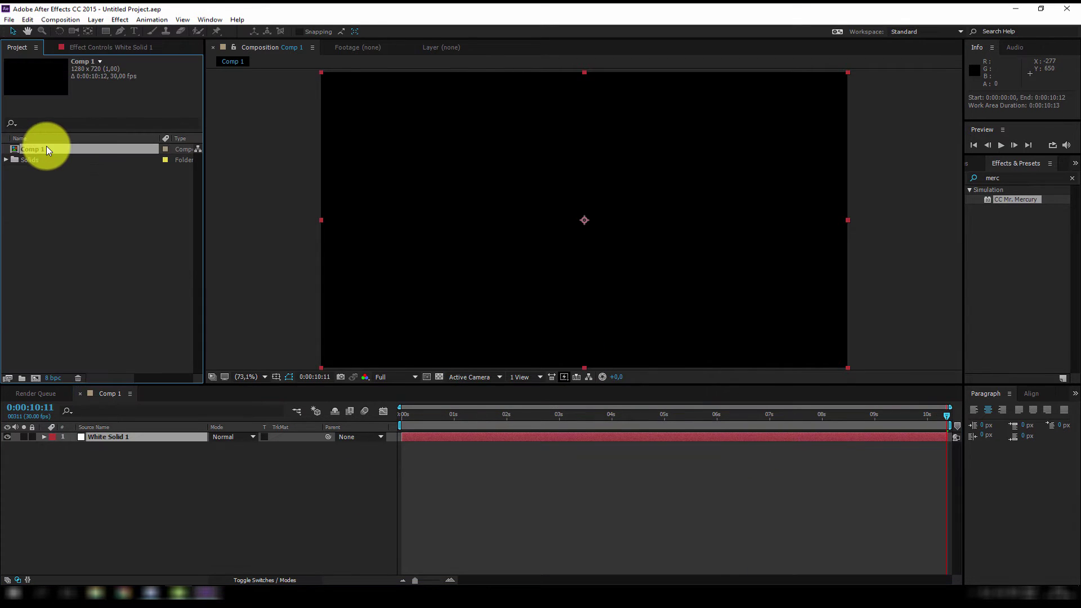
key(Return)
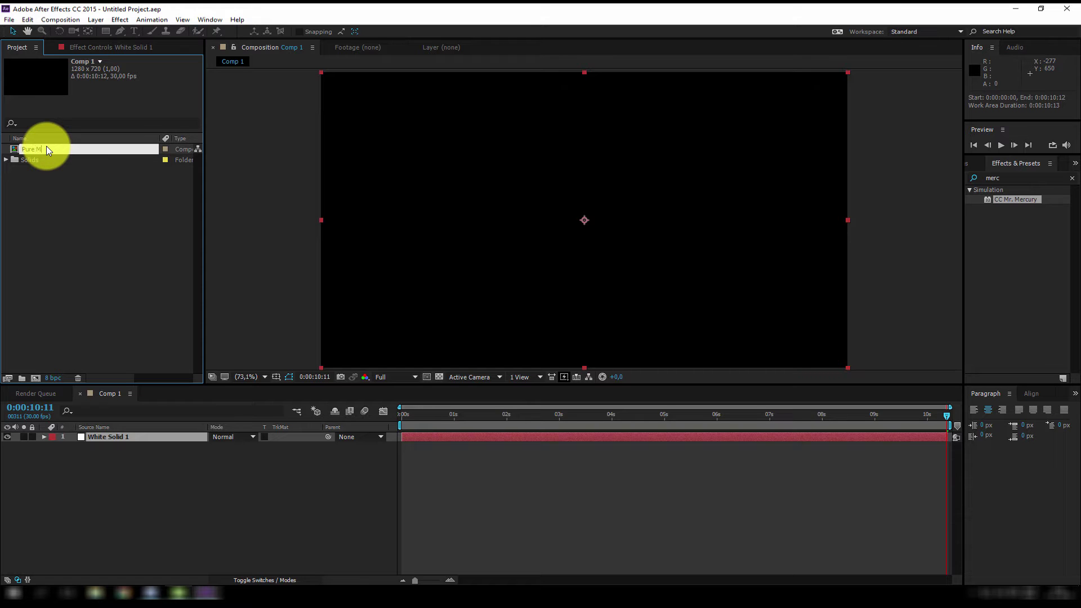
key(Return)
Step: Create a new composition with an 8-second duration
click(65, 40)
click(79, 39)
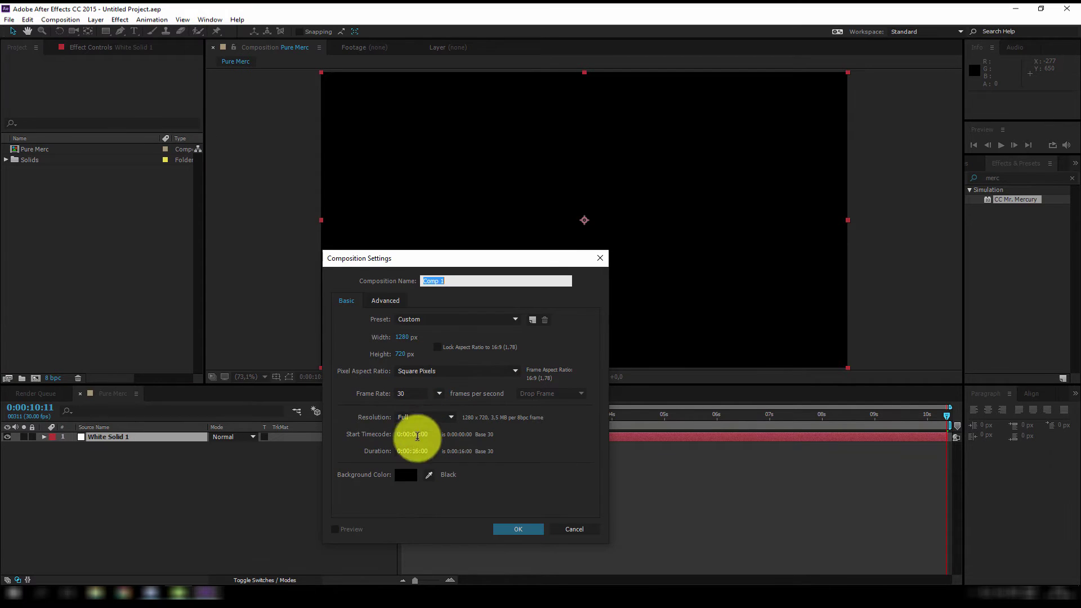
double_click(417, 455)
key(BackSpace)
text(08)
key(Return)
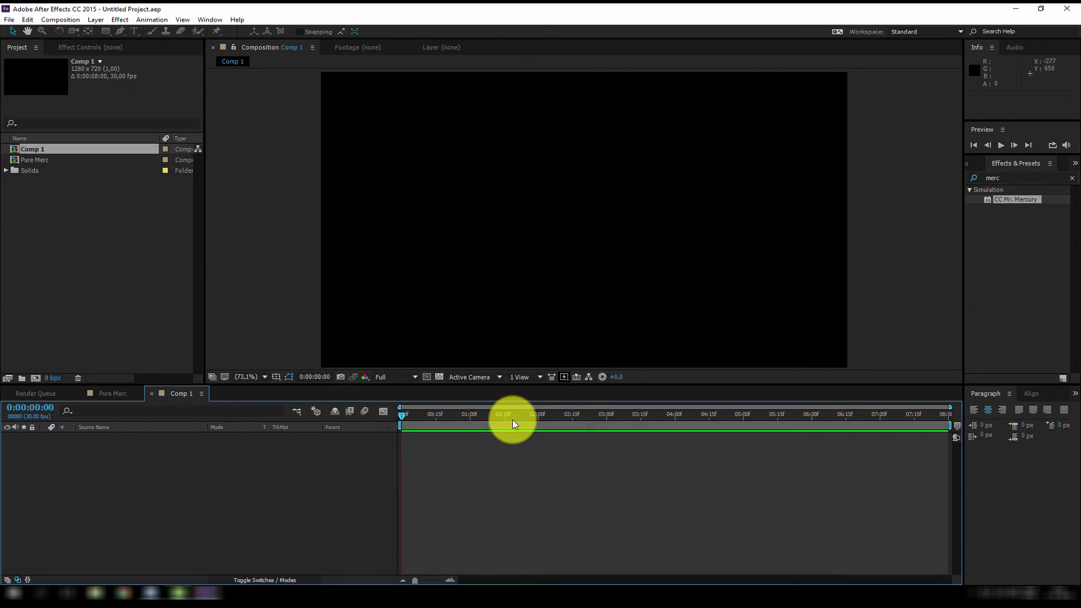
click(45, 150)
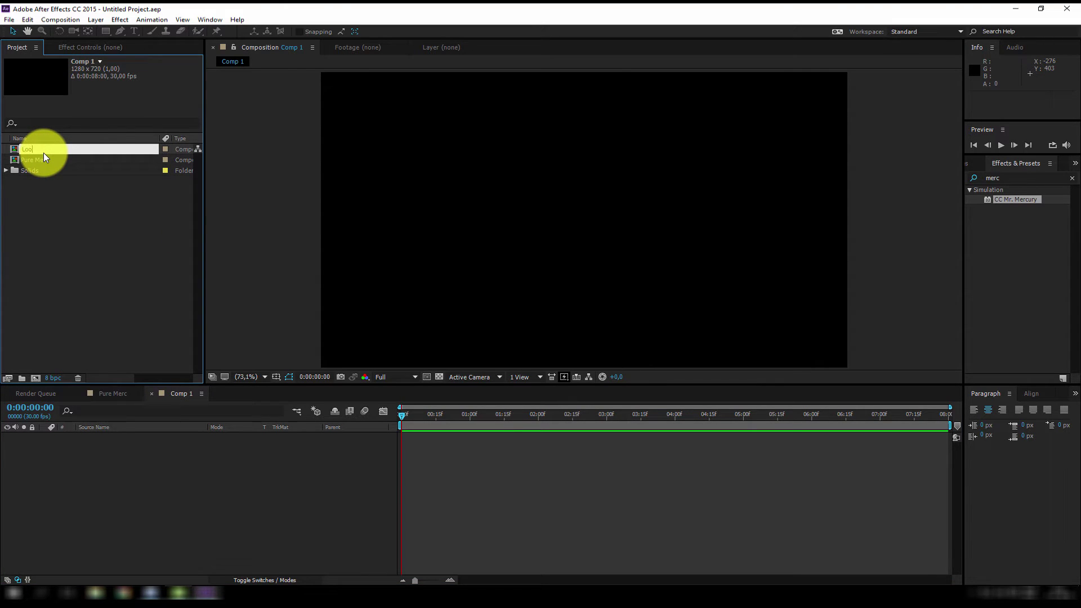
Step: Name the new comp Looped Merc and nest Pure Merc inside it as a layer
text(Looped Merc)
key(Return)
drag(38, 160, 160, 470)
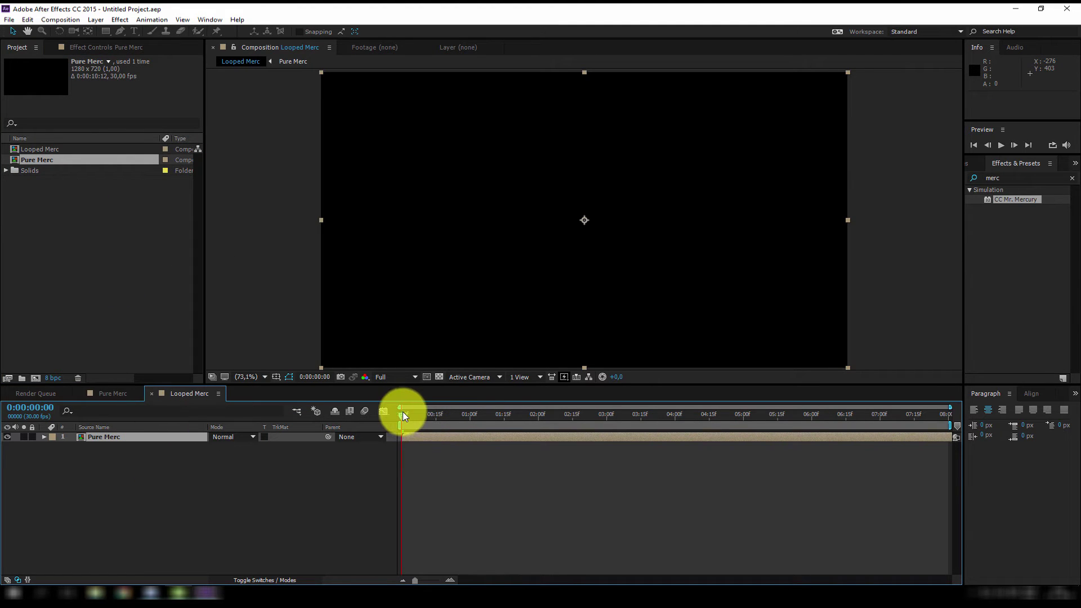
drag(403, 413, 657, 433)
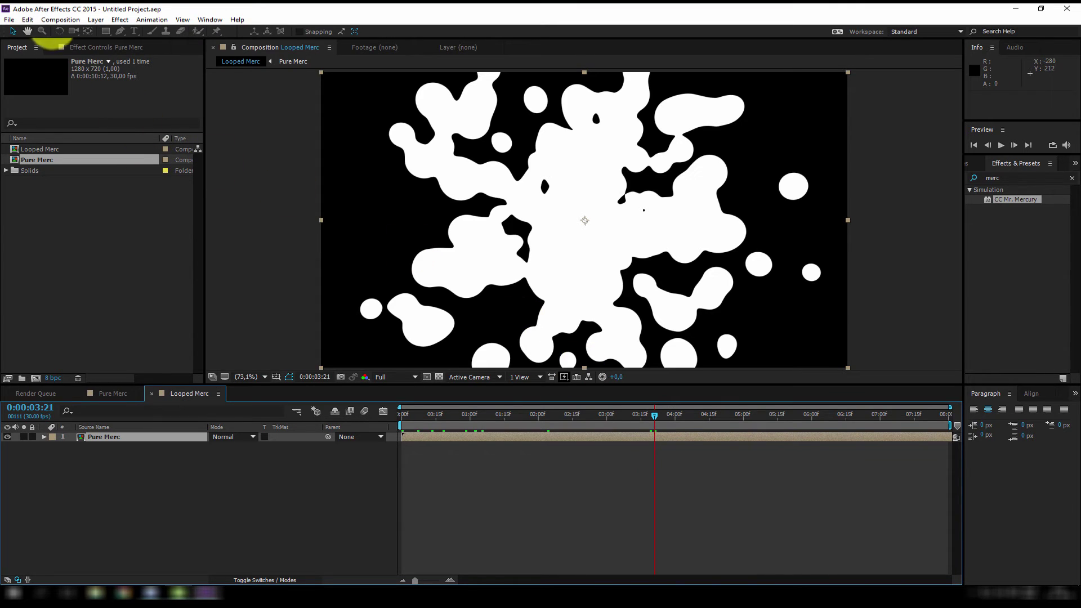
Step: Split Pure Merc, start the top piece at 0:00 and shift the second to 4:09
click(27, 19)
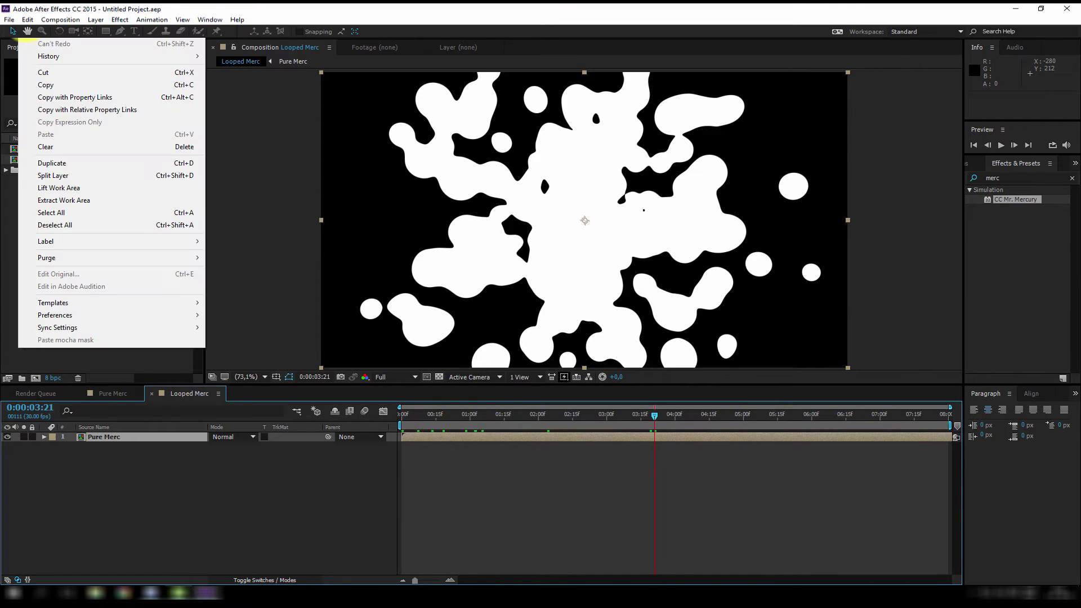
click(73, 175)
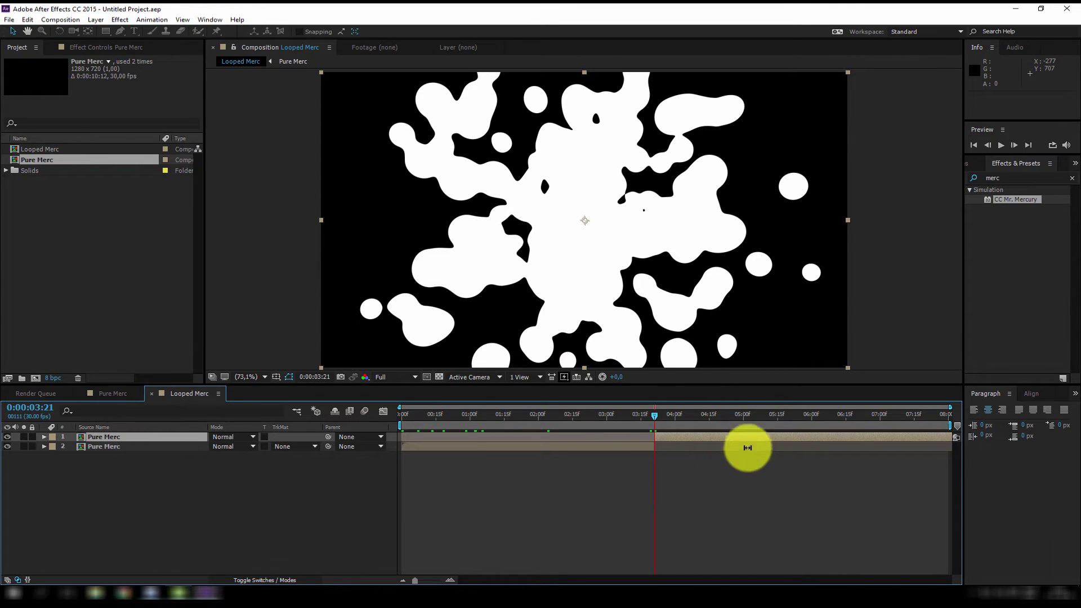
drag(721, 442, 745, 471)
click(454, 444)
drag(754, 415, 713, 416)
Step: Set the top Pure Merc layer's mode to Add and preview the loop from frame 0
key(Page_Up)
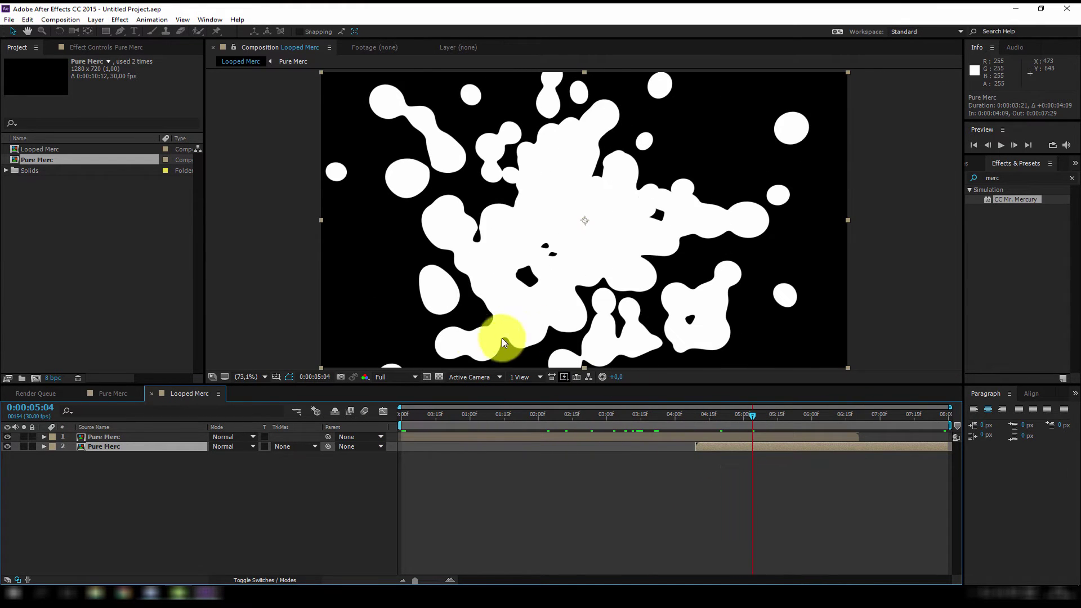
click(234, 436)
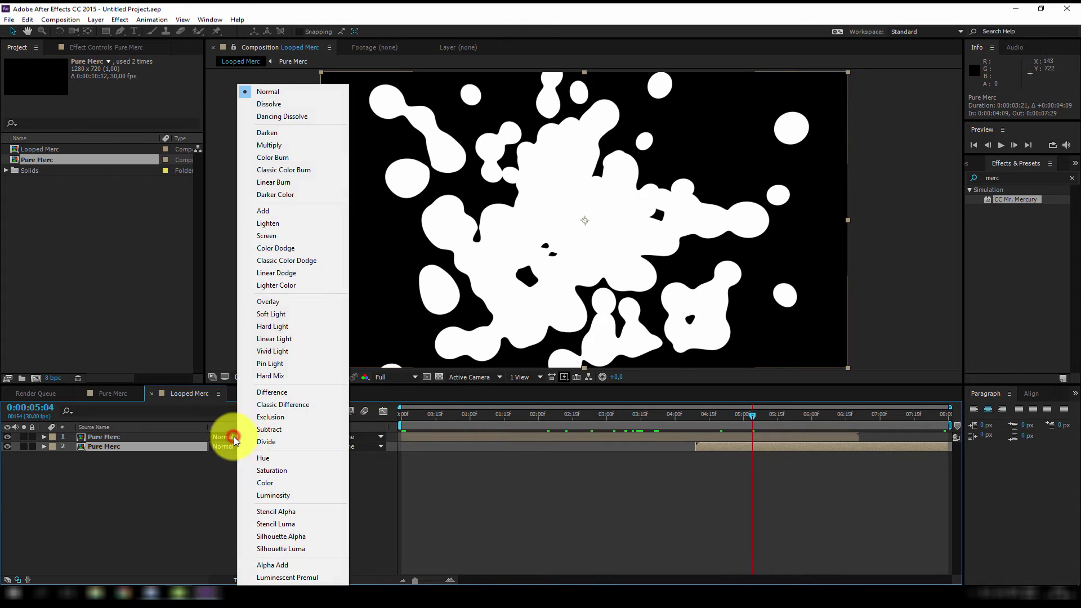
click(254, 211)
key(space)
key(Home)
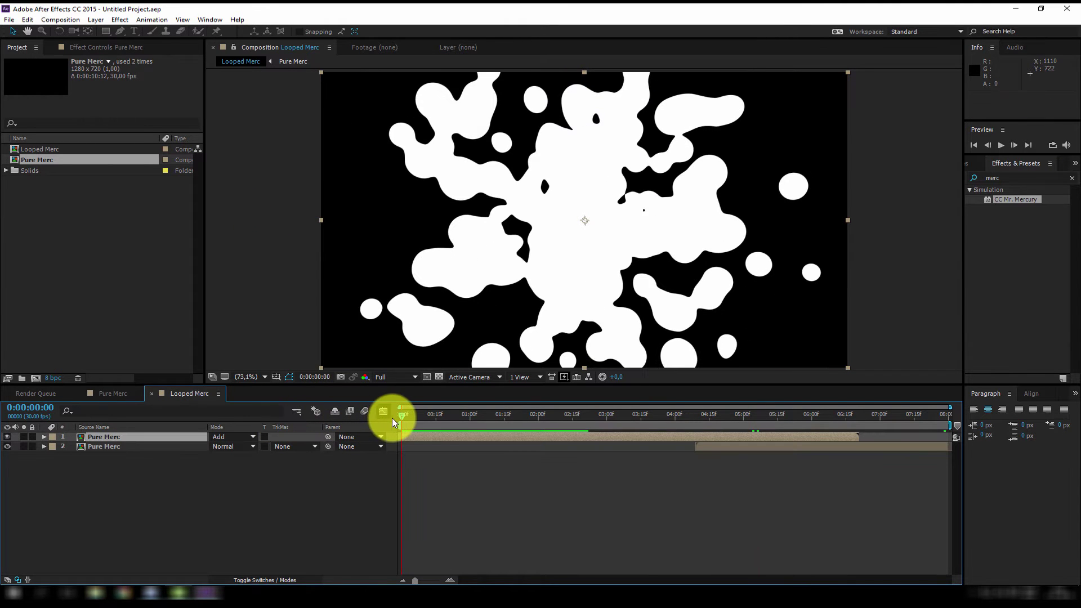
drag(403, 416, 920, 429)
key(space)
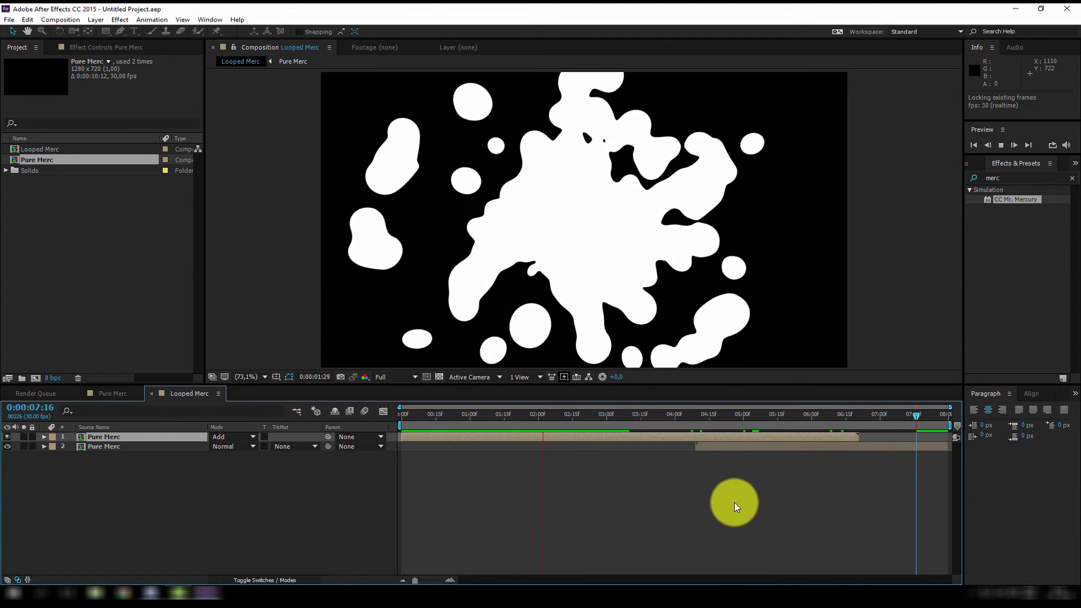
key(space)
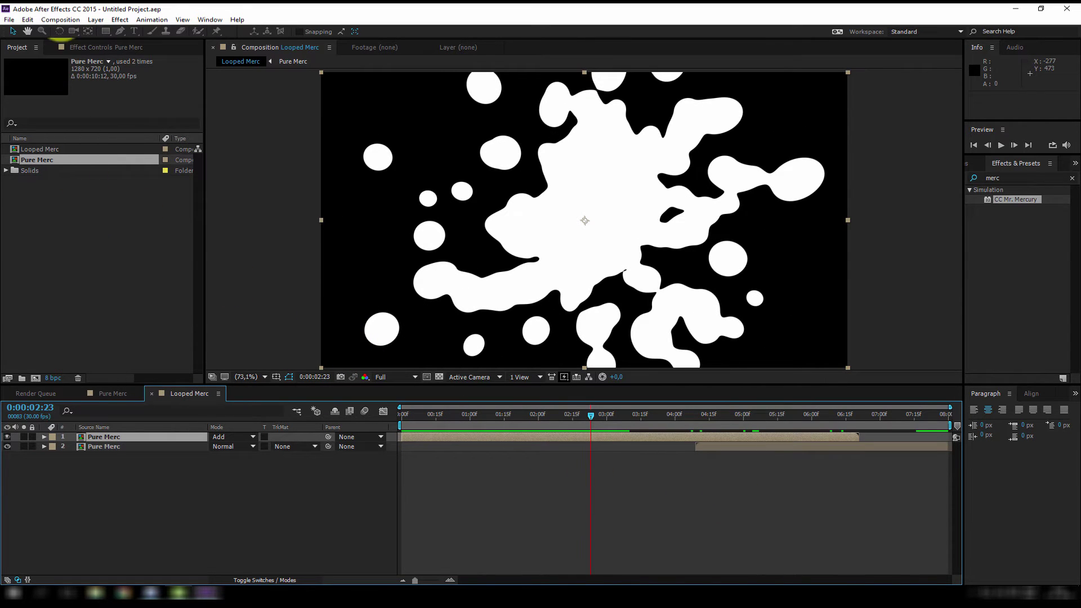
Step: Make a new composition named 'Cross Matte' from Composition > New Composition
click(60, 19)
click(85, 47)
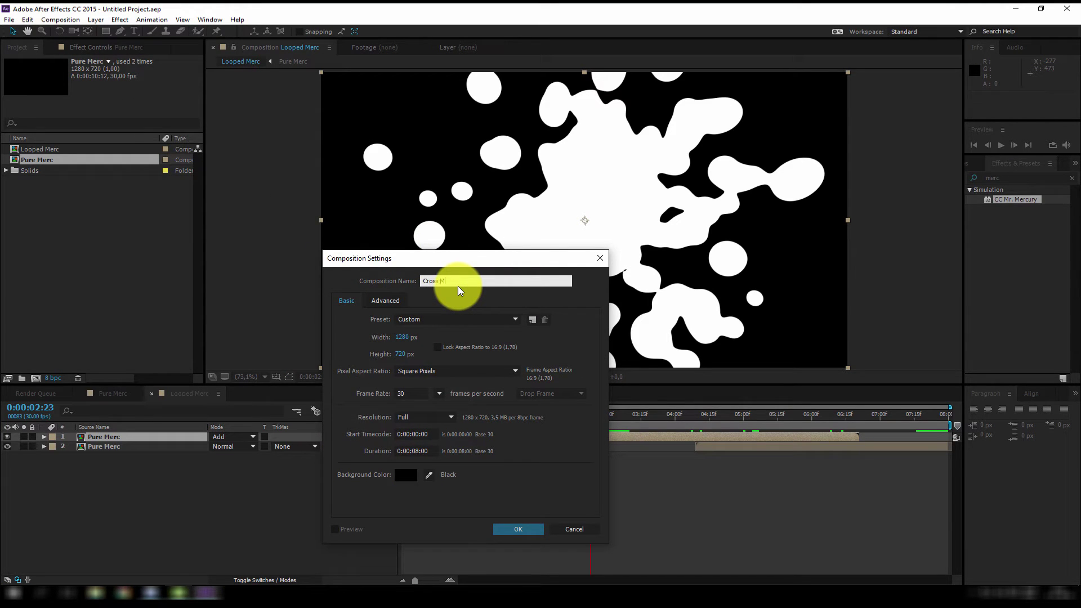
text(Cross Matte)
key(Return)
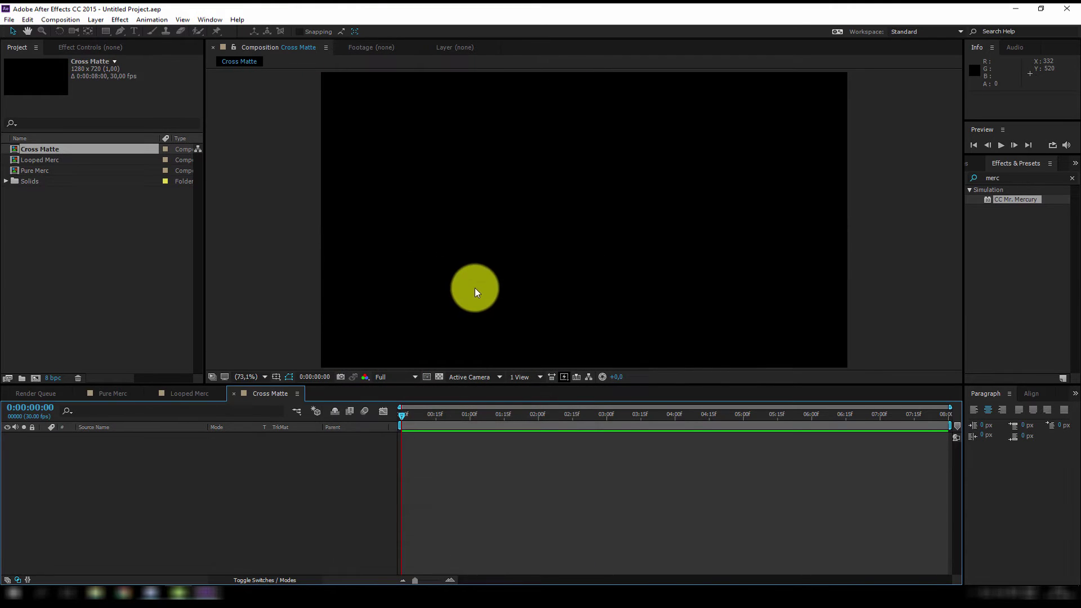
Step: Add a new white solid layer to the Cross Matte timeline
right_click(210, 483)
mouse_move(272, 373)
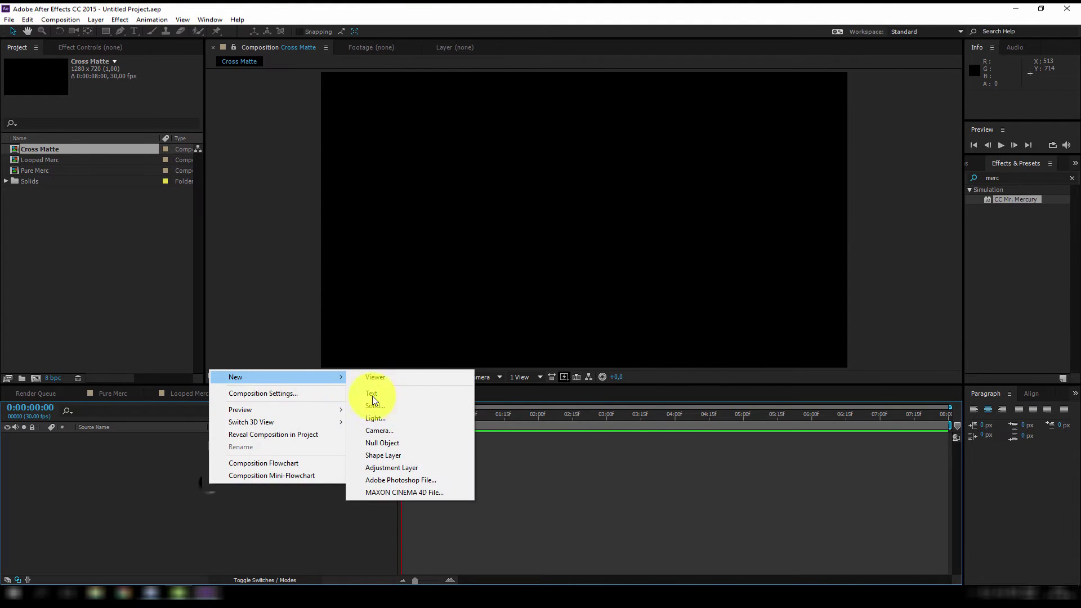
click(401, 406)
click(483, 498)
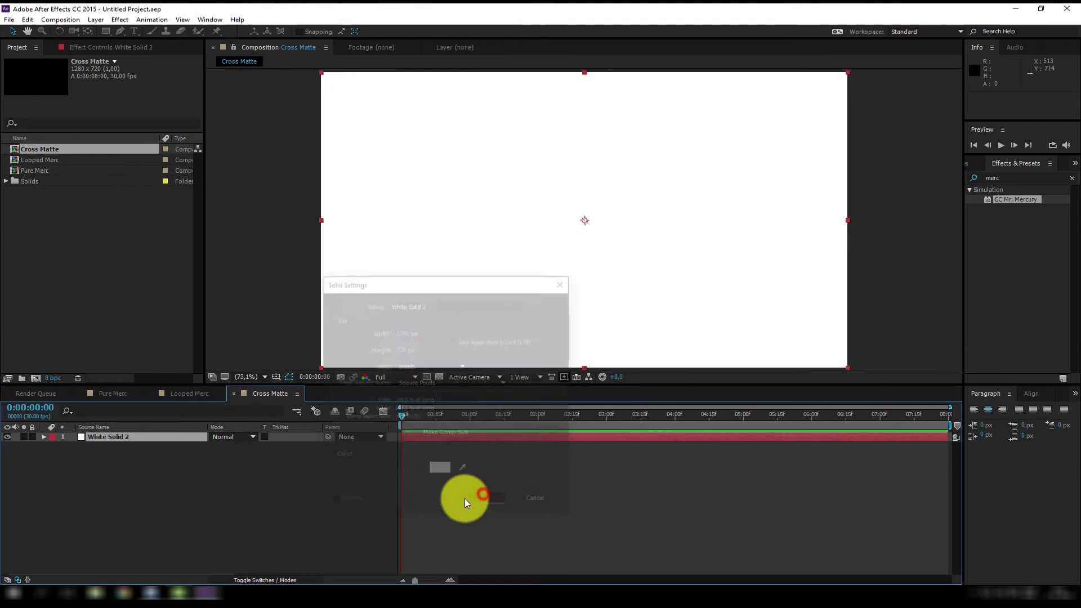
Step: Unlink the solid's scale, set Scale Y to 5% and Rotation to 45°
click(45, 437)
click(53, 447)
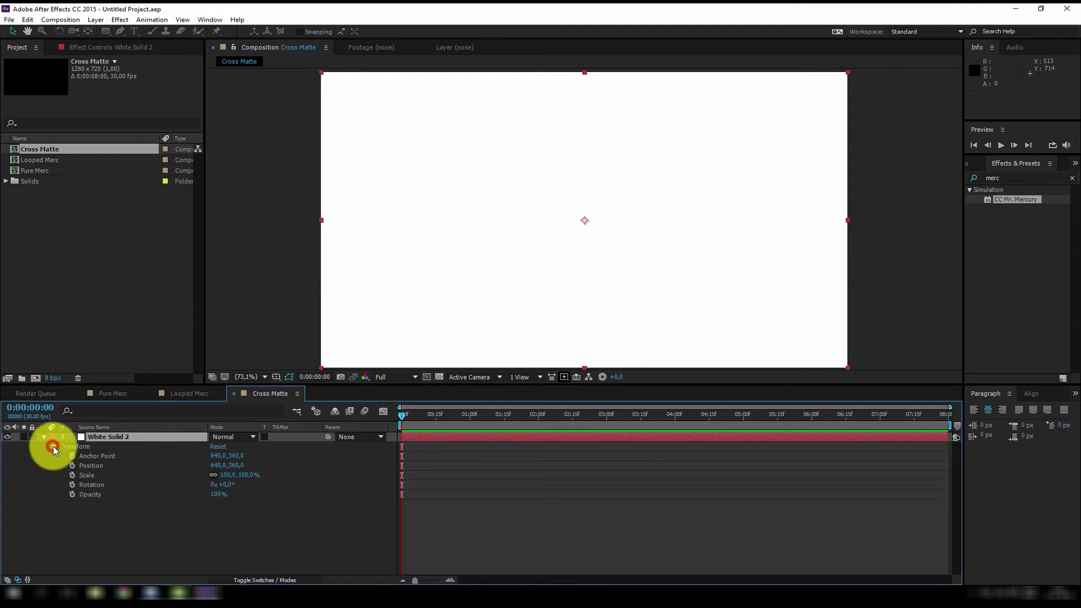
click(212, 476)
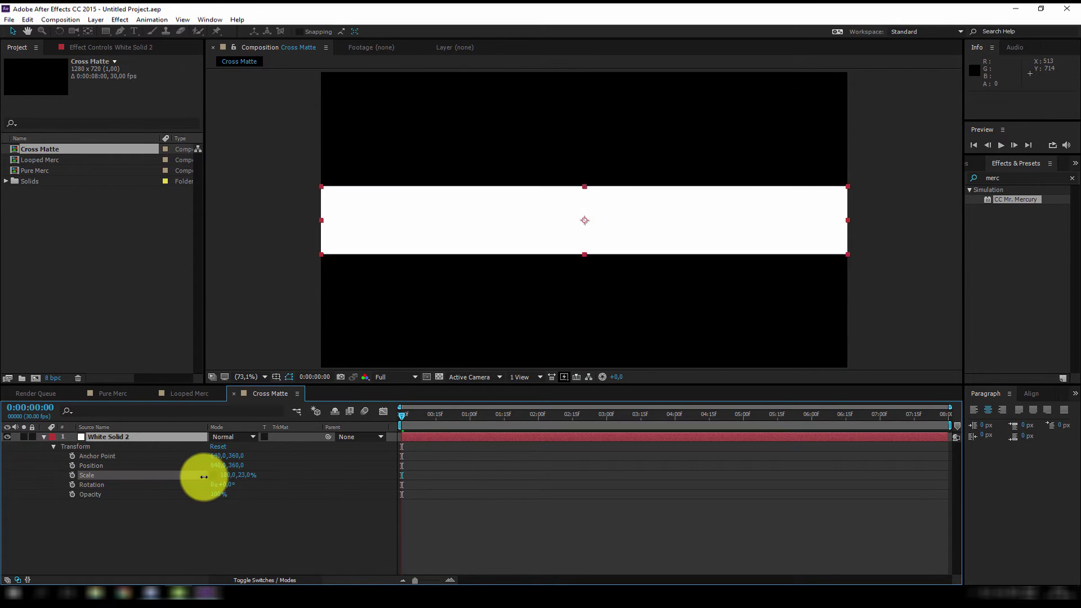
drag(203, 477, 193, 476)
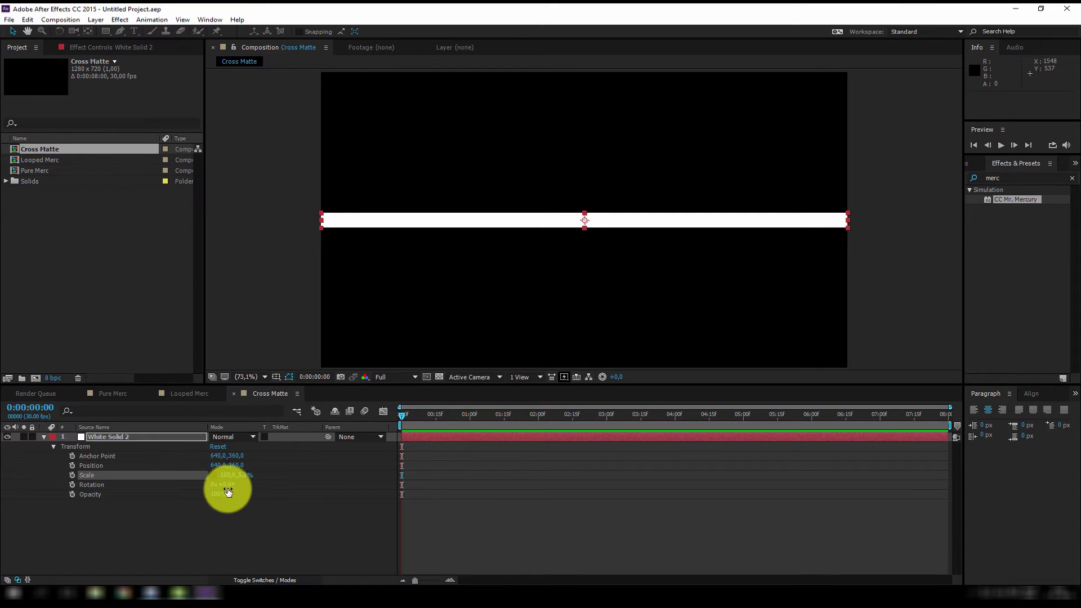
click(226, 487)
text(45)
key(Return)
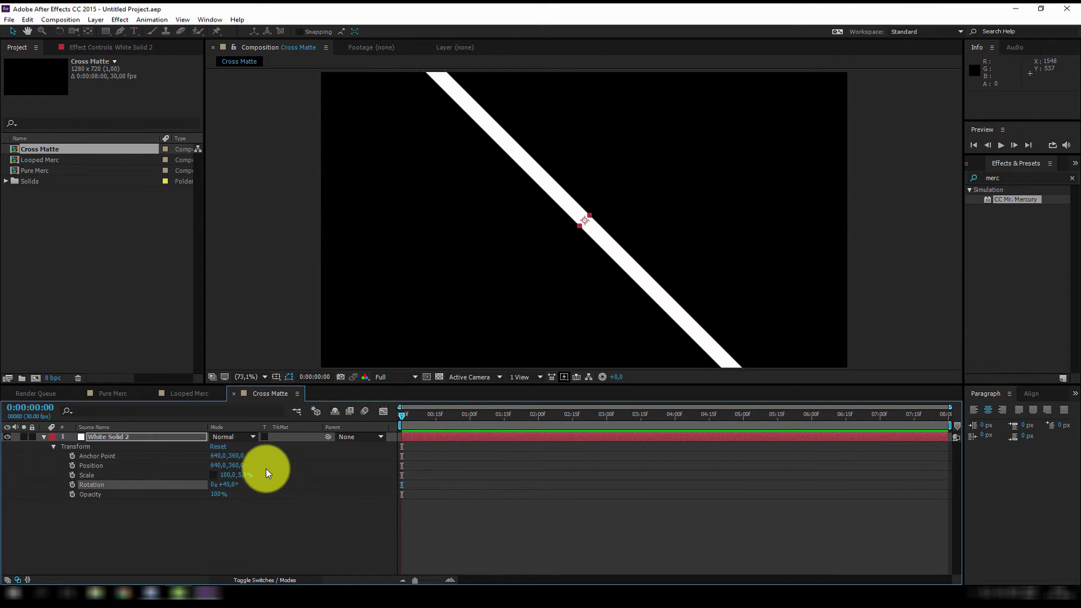
click(172, 529)
key(ctrl+d)
key(ctrl+z)
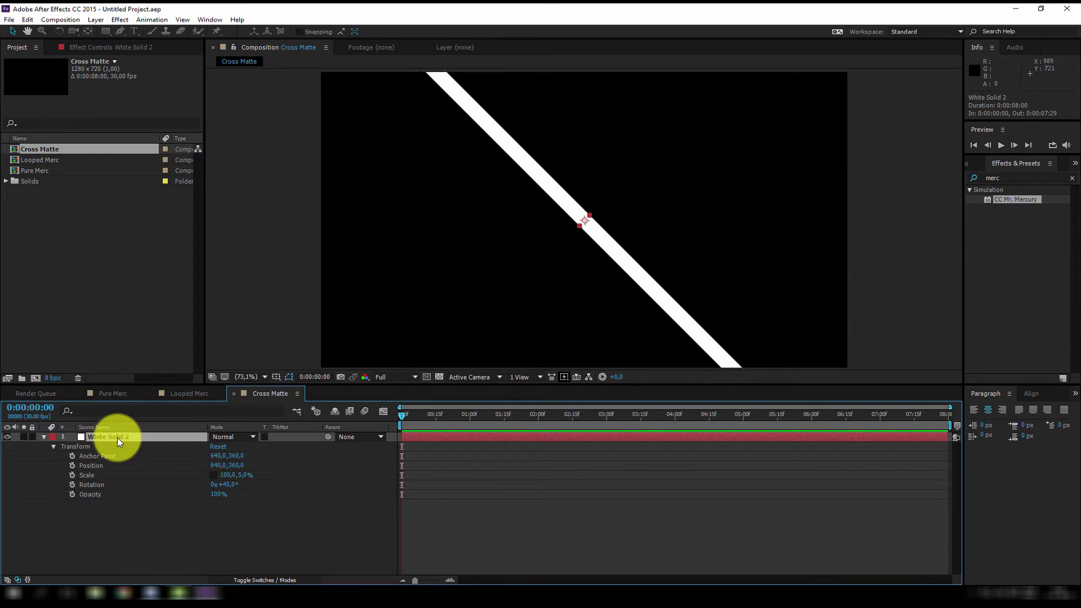
Step: Duplicate the diagonal bar and rotate the copy to -45° to form an X
key(ctrl+d)
click(228, 494)
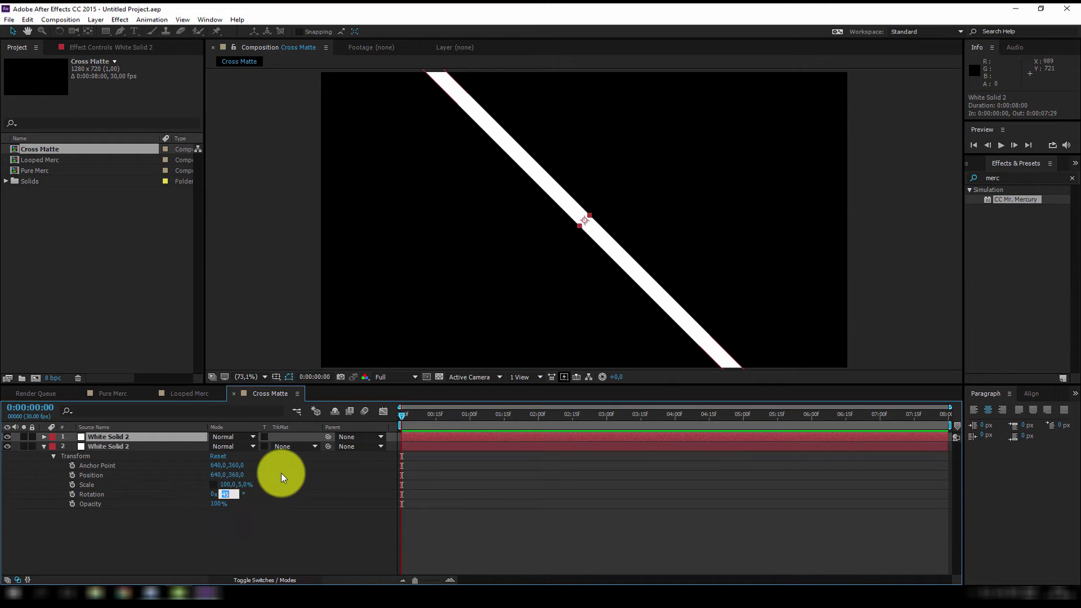
text(-45)
key(Return)
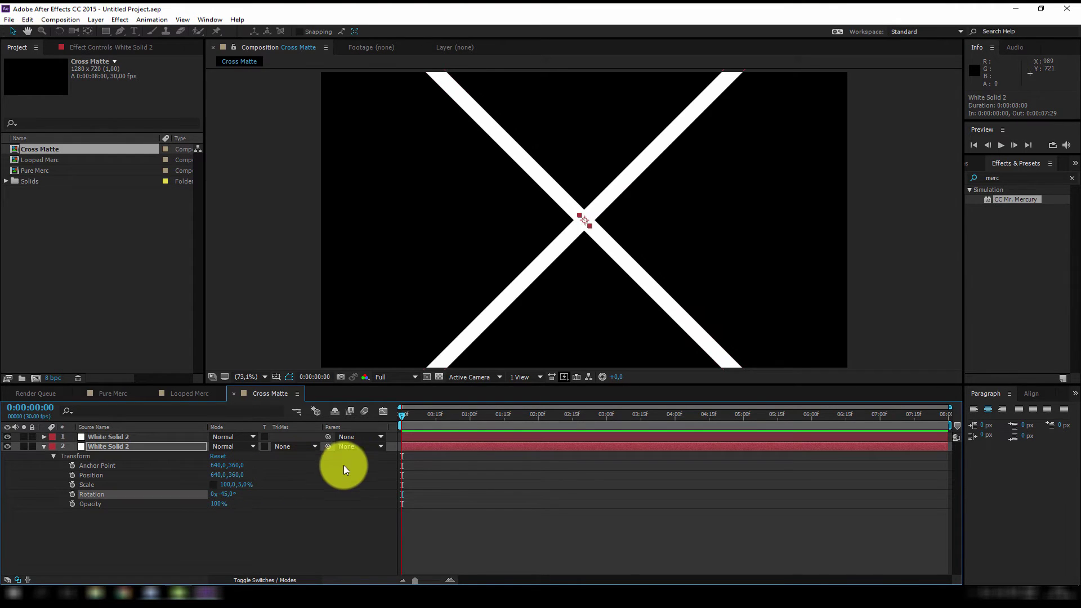
key(comma)
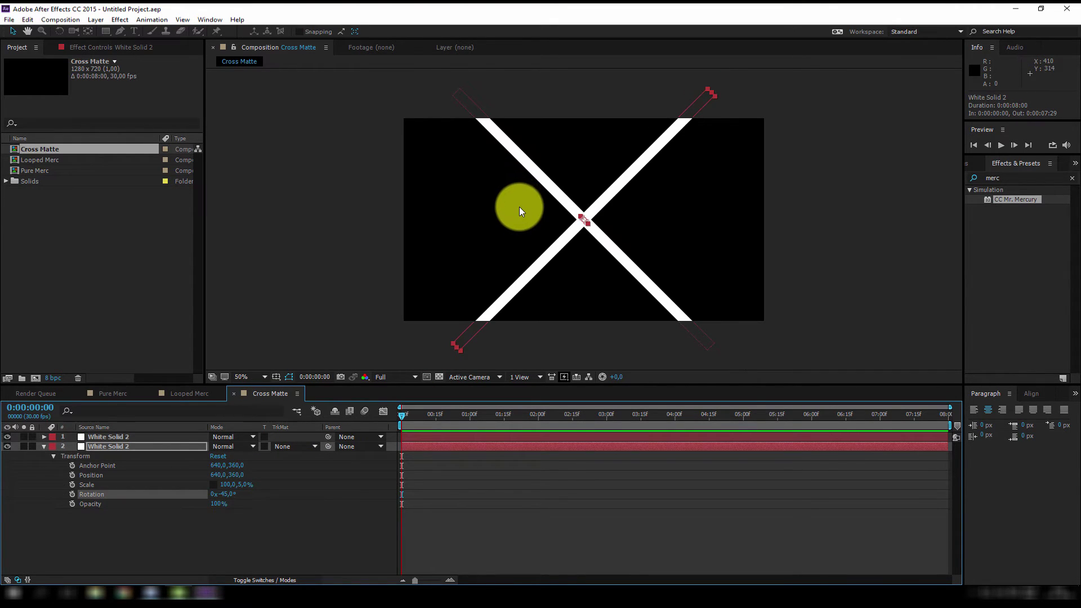
key(slash)
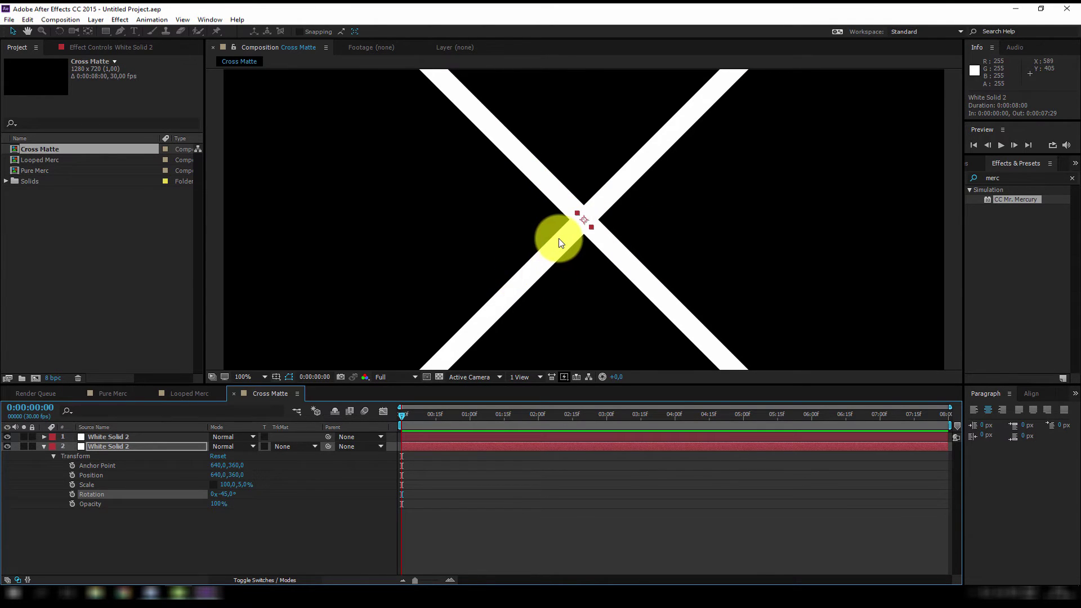
key(comma)
key(comma)
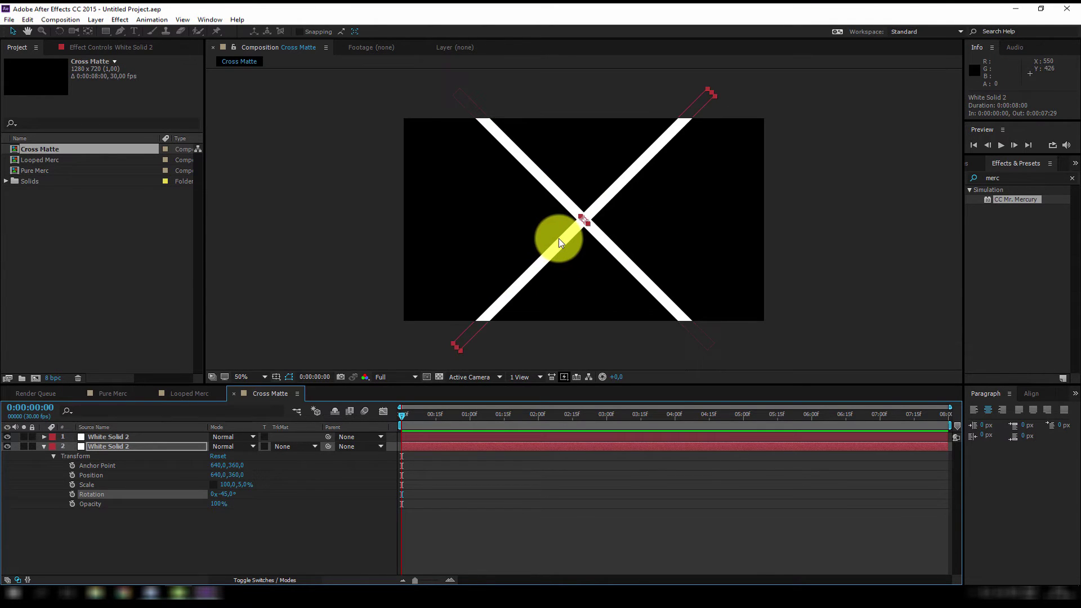
Step: Set Scale Y to 8% on both bars to thicken the X
click(244, 485)
text(8)
key(Return)
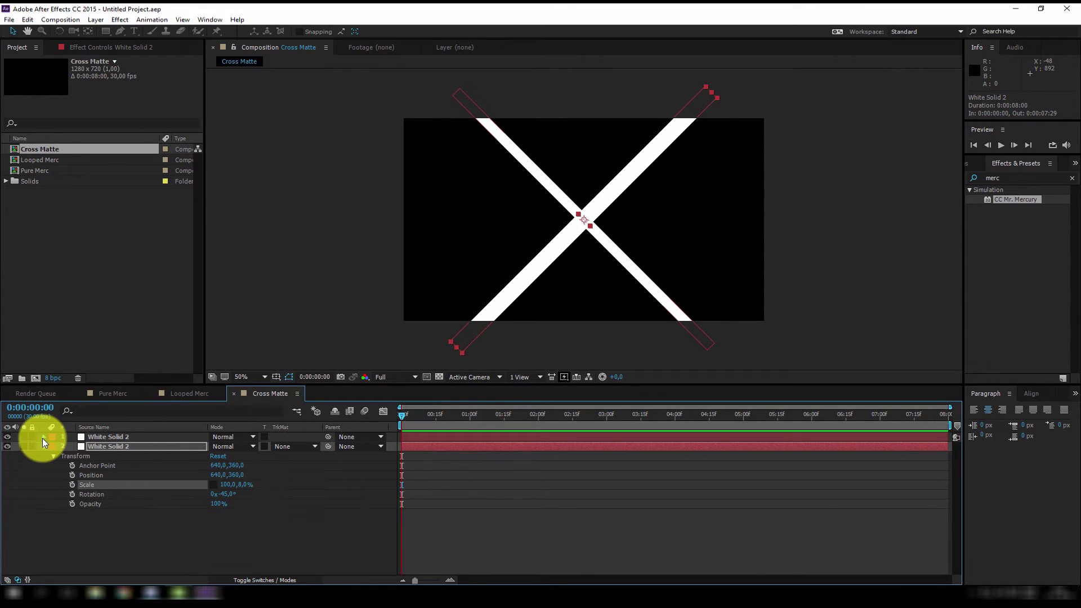
click(44, 437)
click(53, 446)
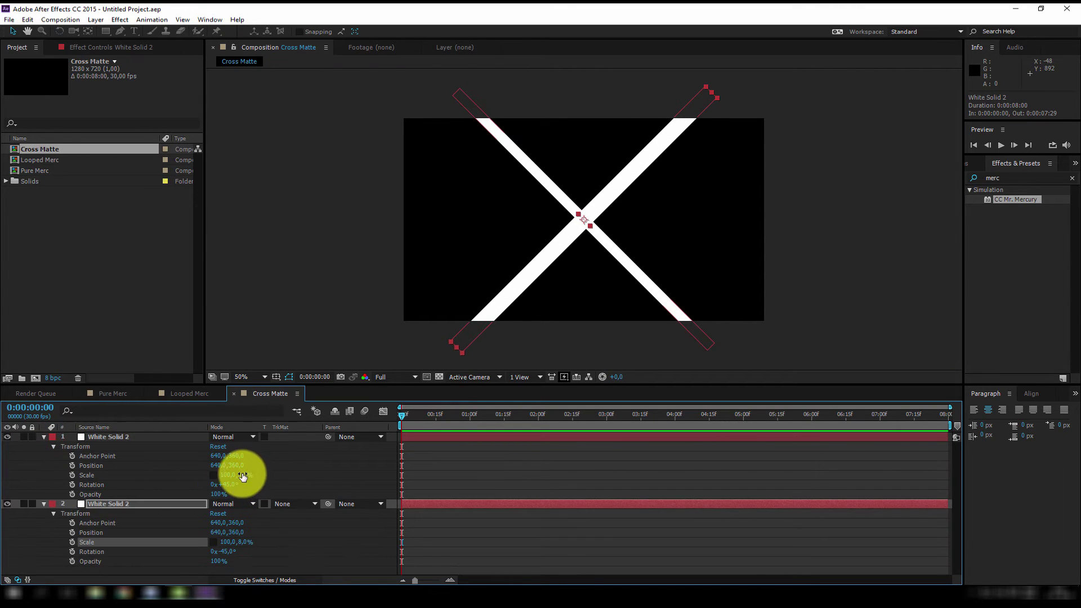
click(243, 476)
Step: Duplicate the Looped Merc comp and rename the copy Main
click(56, 171)
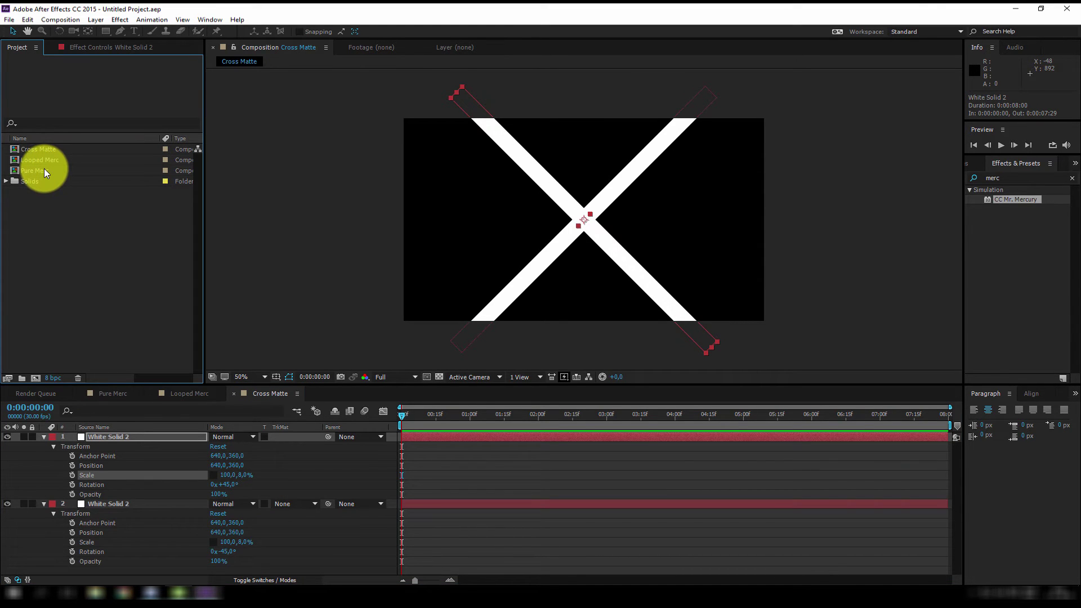
drag(44, 159, 36, 377)
click(79, 172)
key(Return)
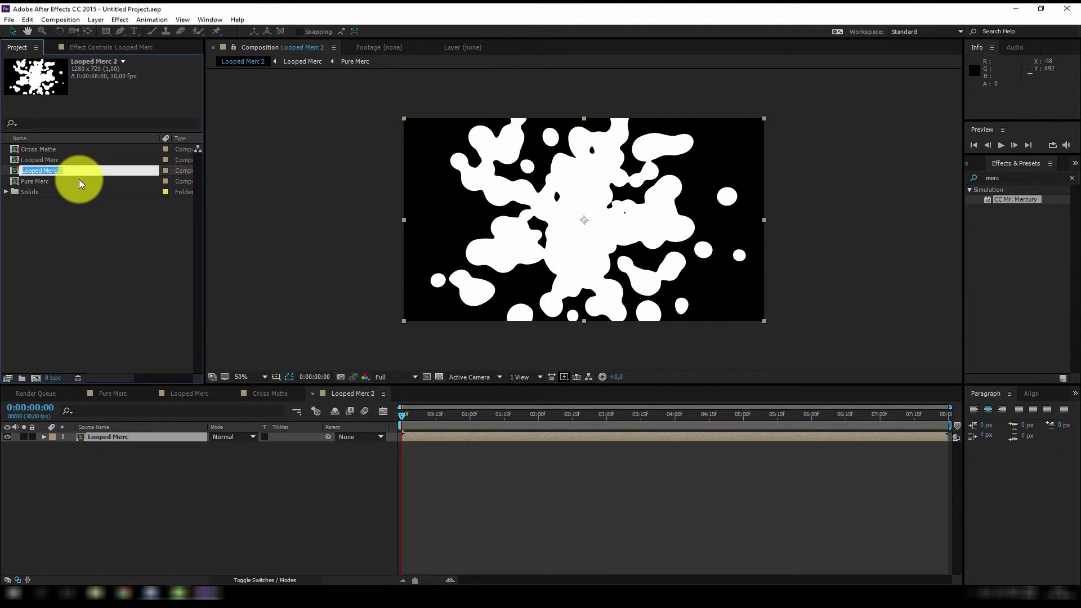
text(Main)
key(Return)
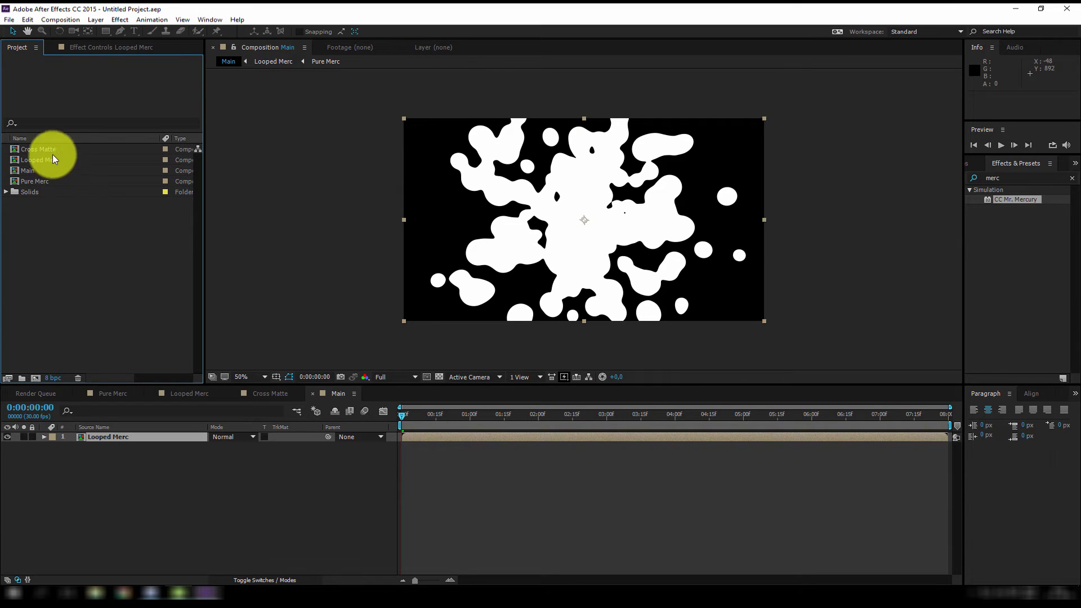
Step: Place Cross Matte above Looped Merc in Main, set TrkMat to Alpha Matte, and preview
drag(49, 150, 102, 442)
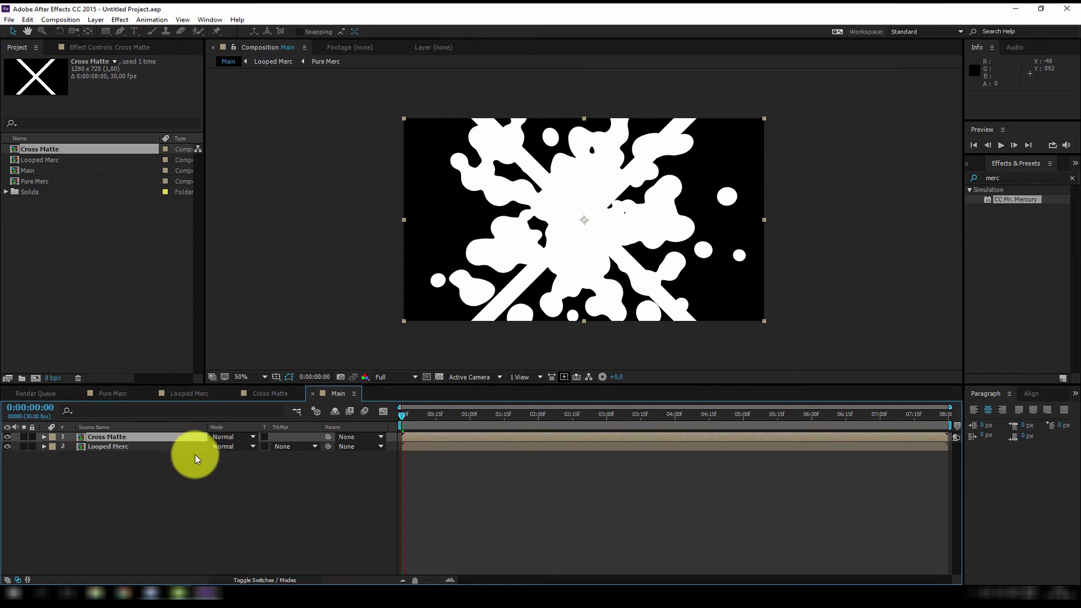
click(309, 447)
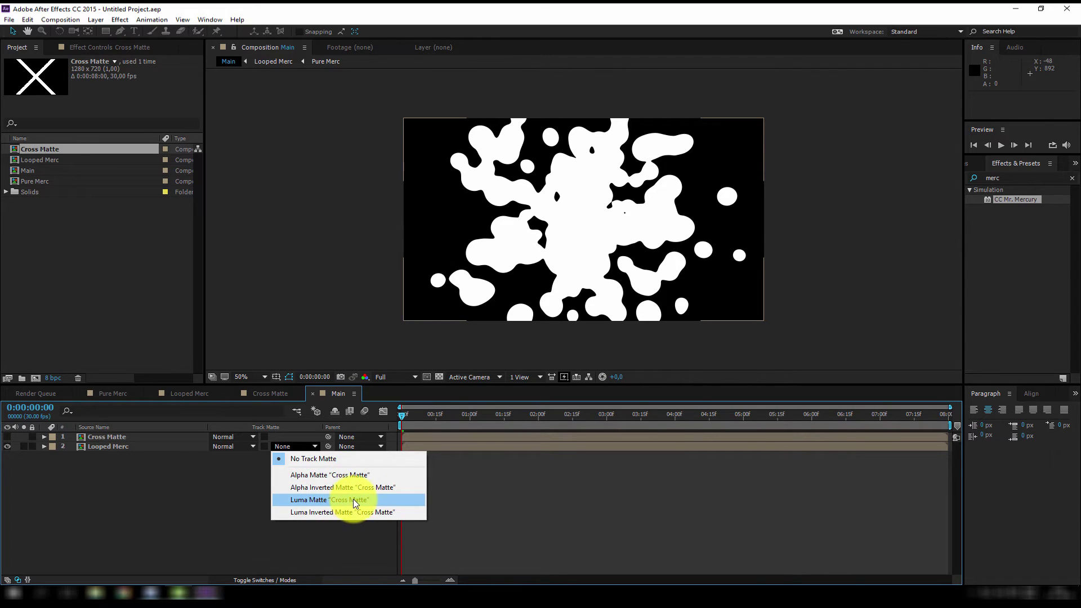
click(337, 476)
key(space)
drag(447, 414, 643, 418)
key(space)
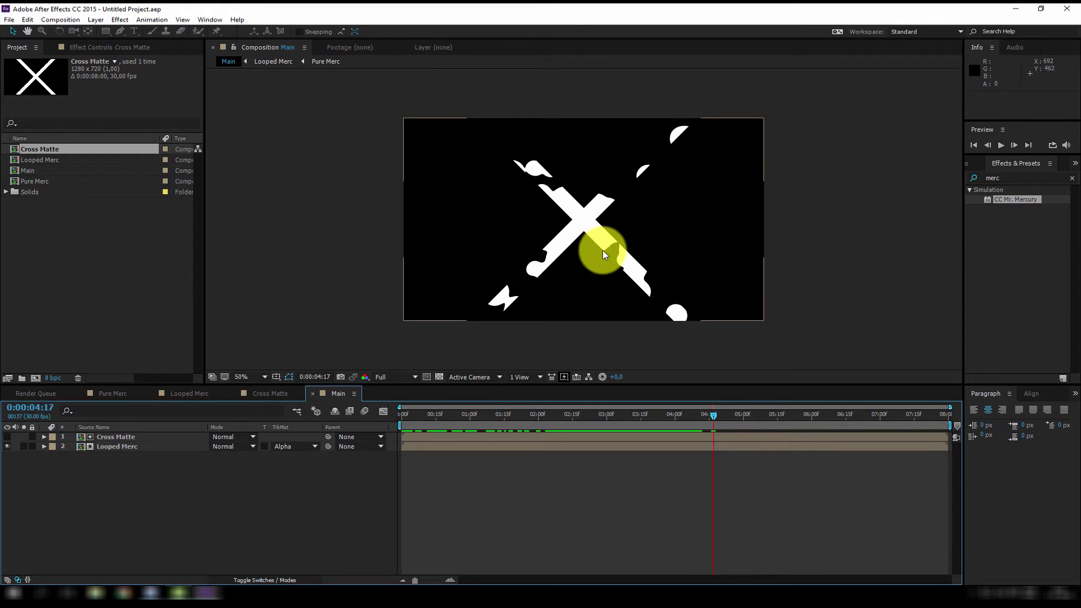
Step: Add Cross Matte as a new top layer in Main and apply a Fill effect to it
click(56, 150)
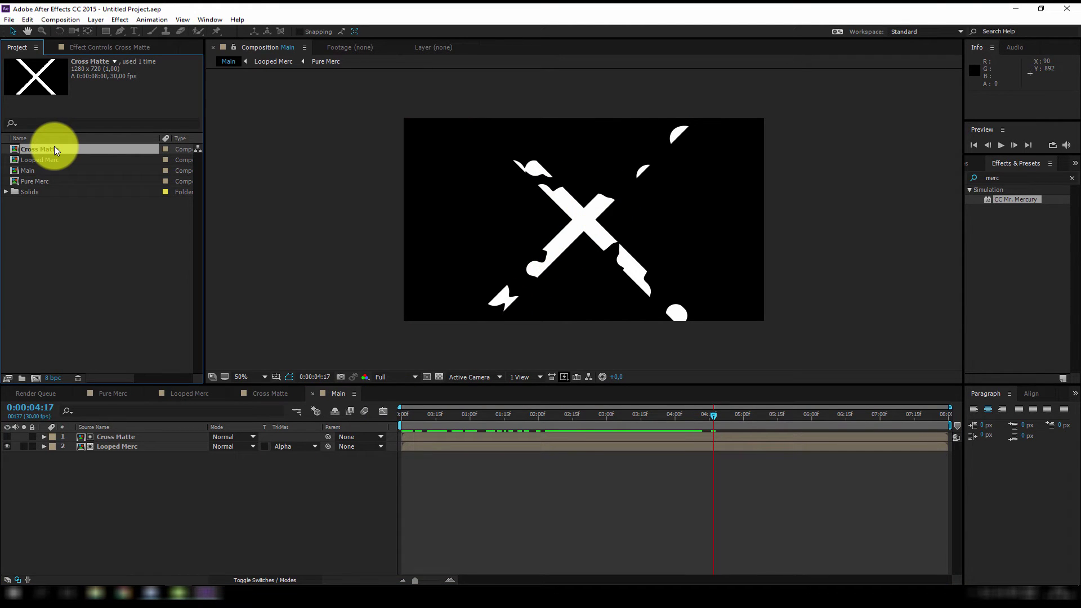
drag(55, 149, 114, 432)
click(1033, 177)
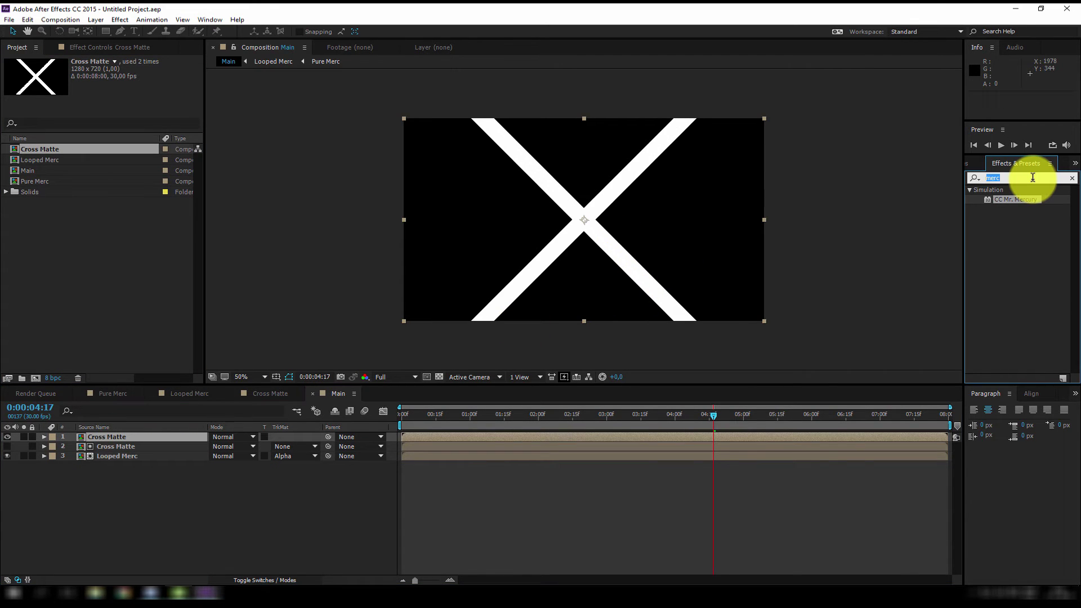
text(fill)
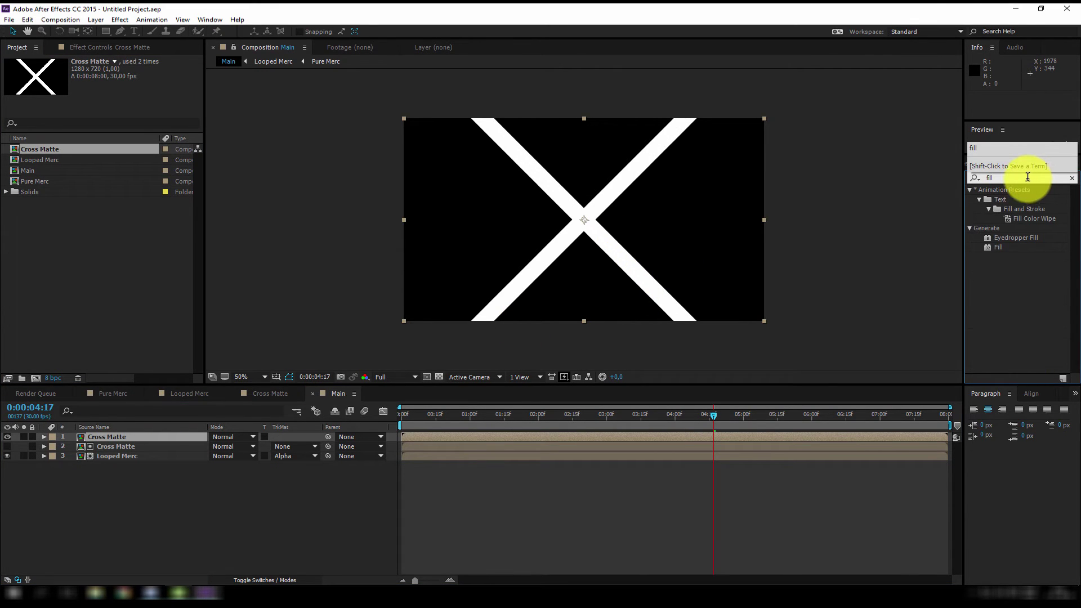
drag(995, 249, 121, 438)
Step: Make the Cross Matte copy's fill black and scale the layer to 53%
click(118, 99)
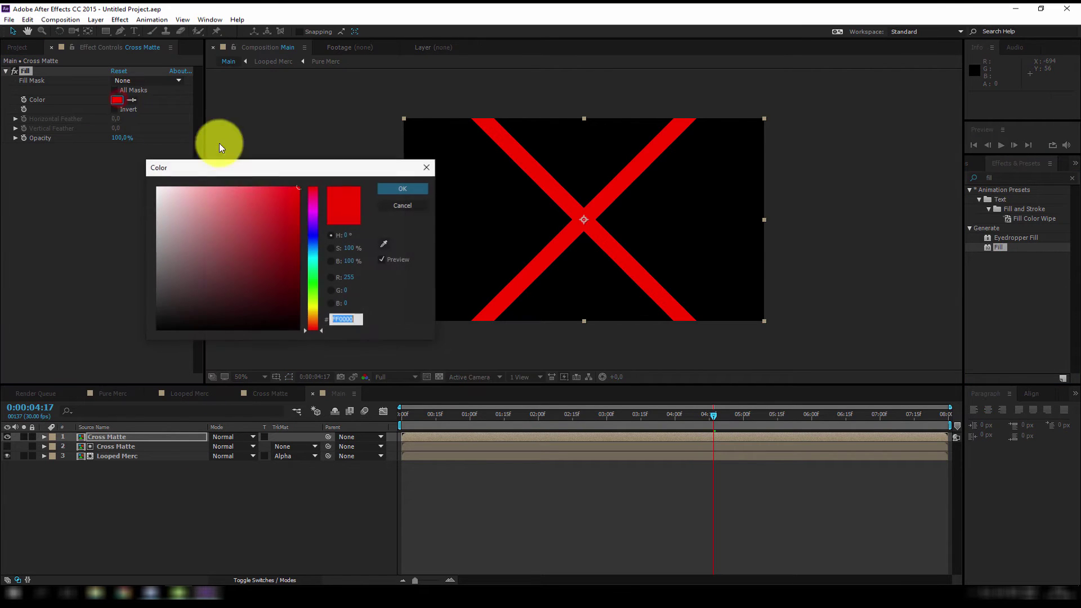
drag(236, 254, 72, 411)
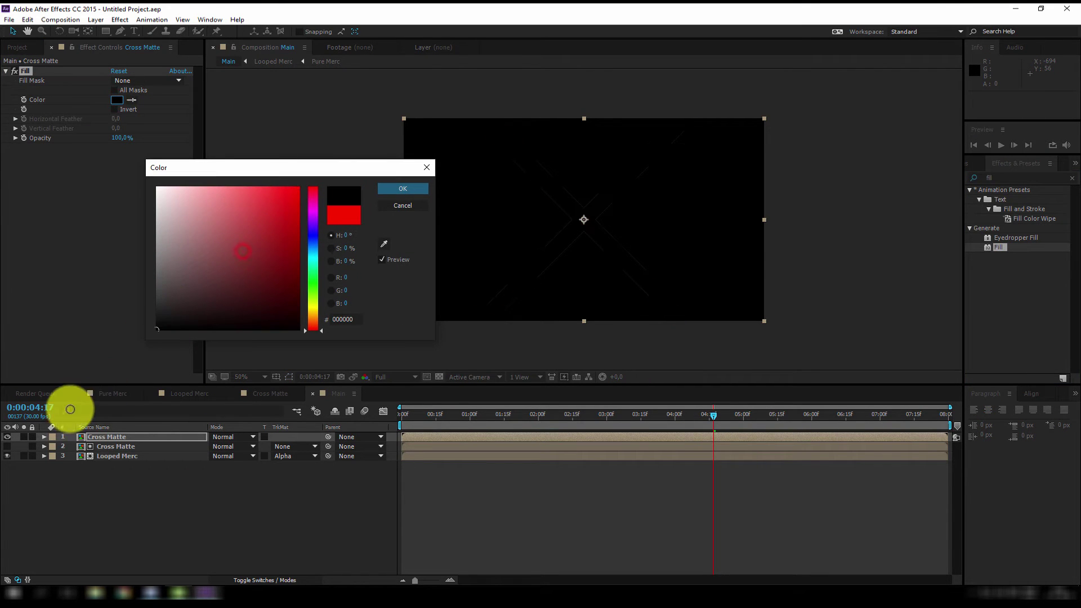
click(397, 191)
key(s)
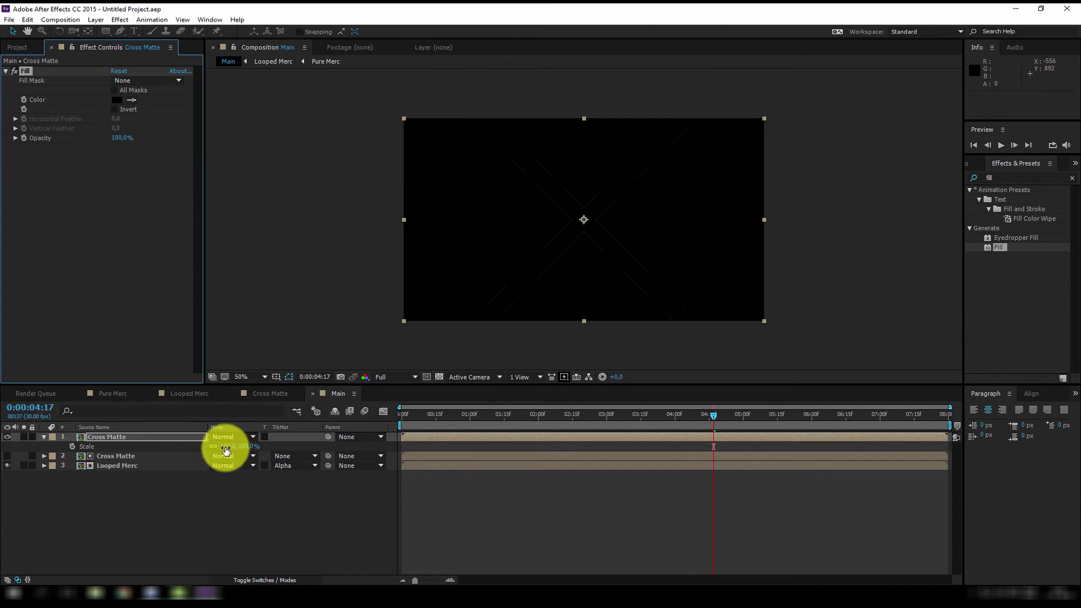
mouse_move(228, 451)
mouse_down()
mouse_move(192, 452)
mouse_move(208, 453)
mouse_up()
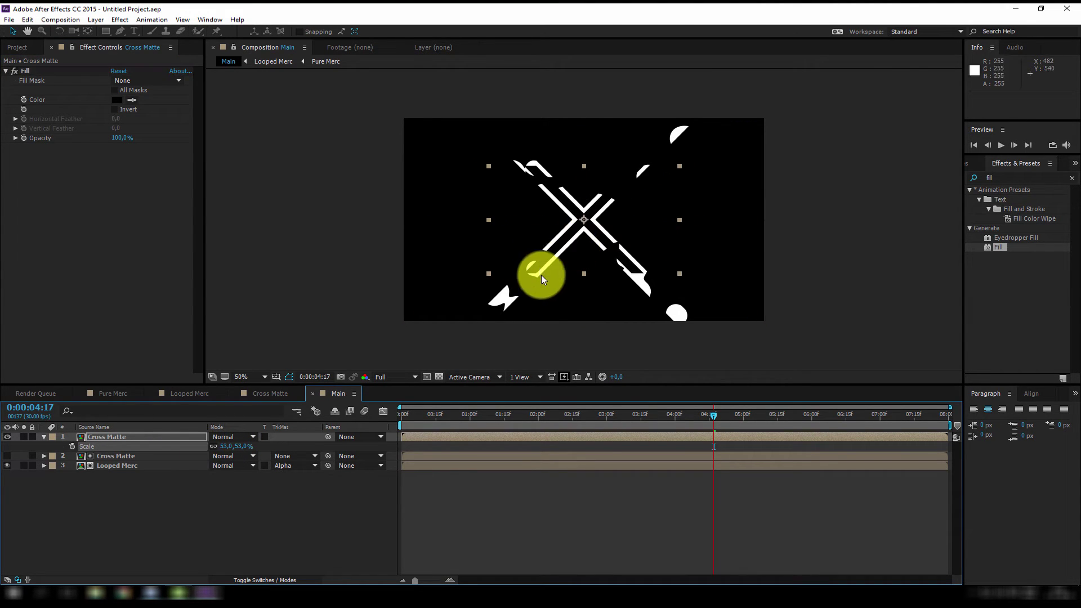
Step: Give the top Cross Matte layer a full-layer ellipse mask with Mask Expansion -161
click(118, 437)
drag(105, 31, 155, 54)
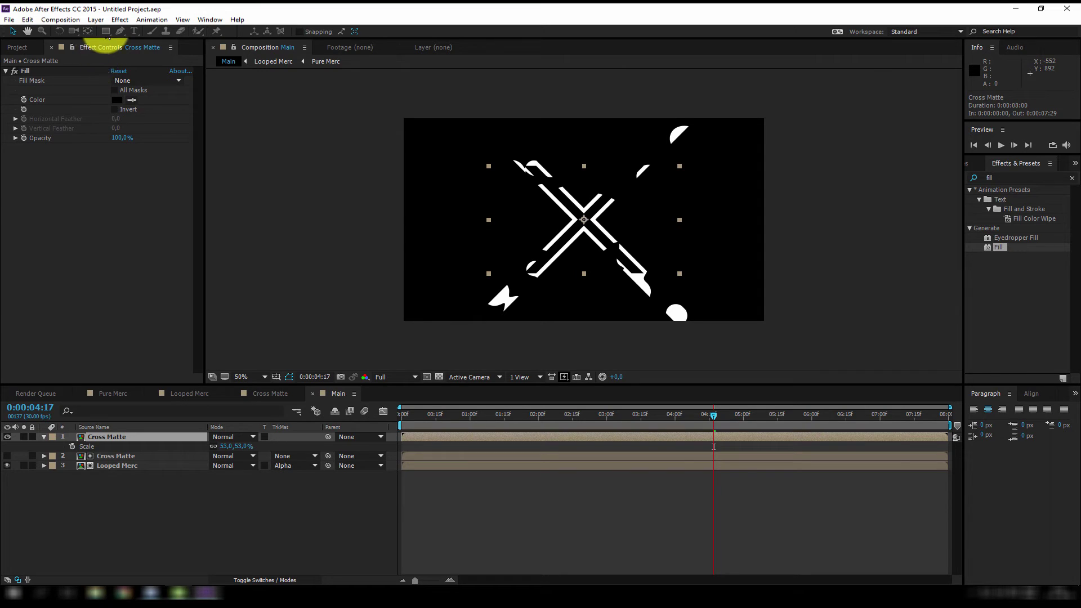
double_click(107, 32)
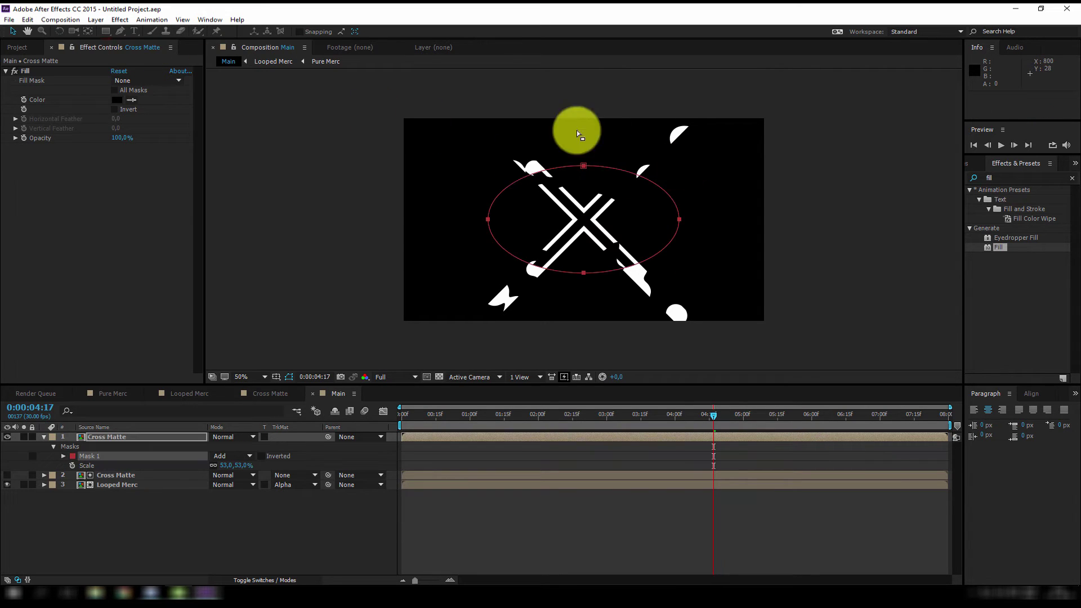
click(63, 456)
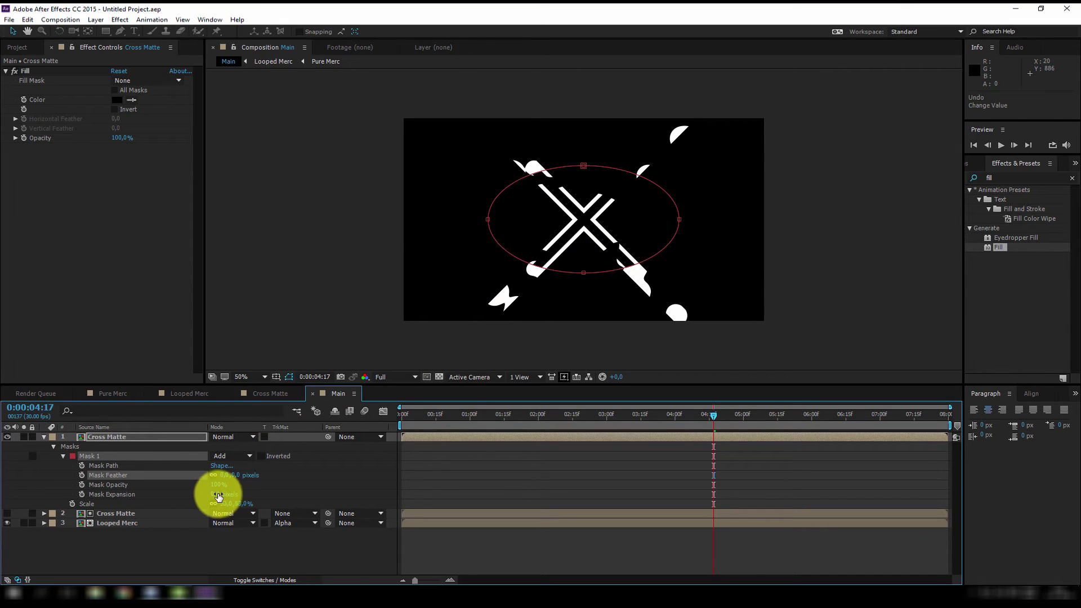
drag(213, 494, 127, 502)
click(999, 177)
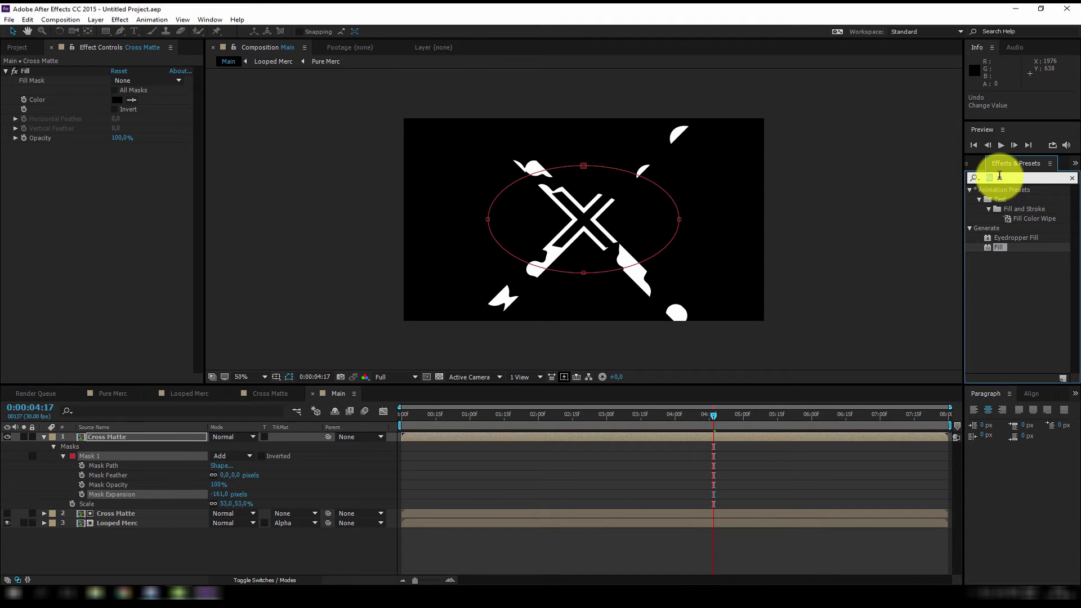
Step: Apply Simple Choker to the black Cross Matte copy and set Choke Matte to 4.80
text(choke)
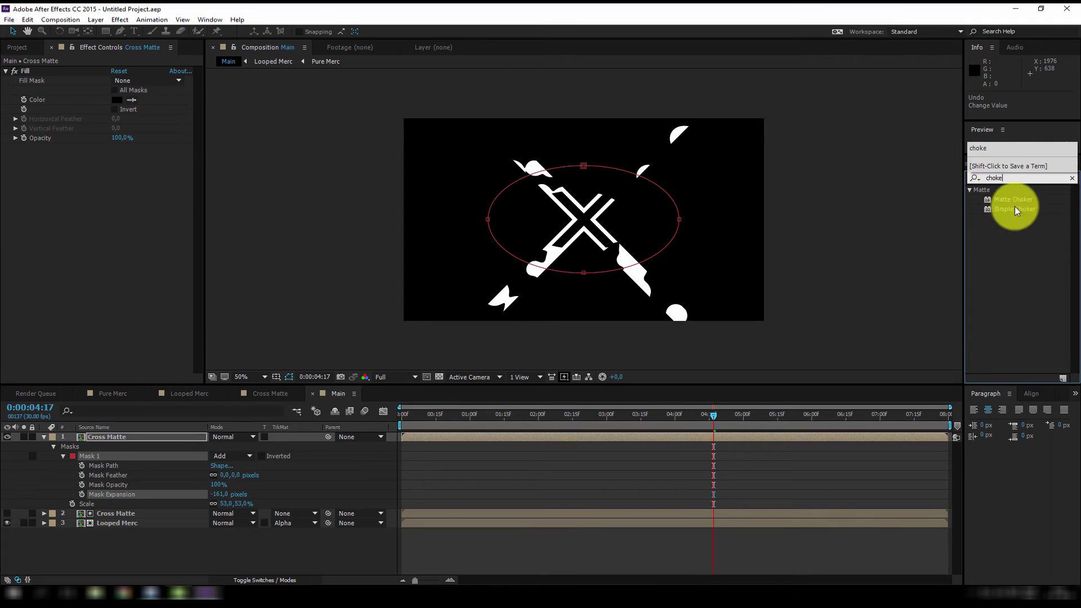
drag(1016, 209, 394, 208)
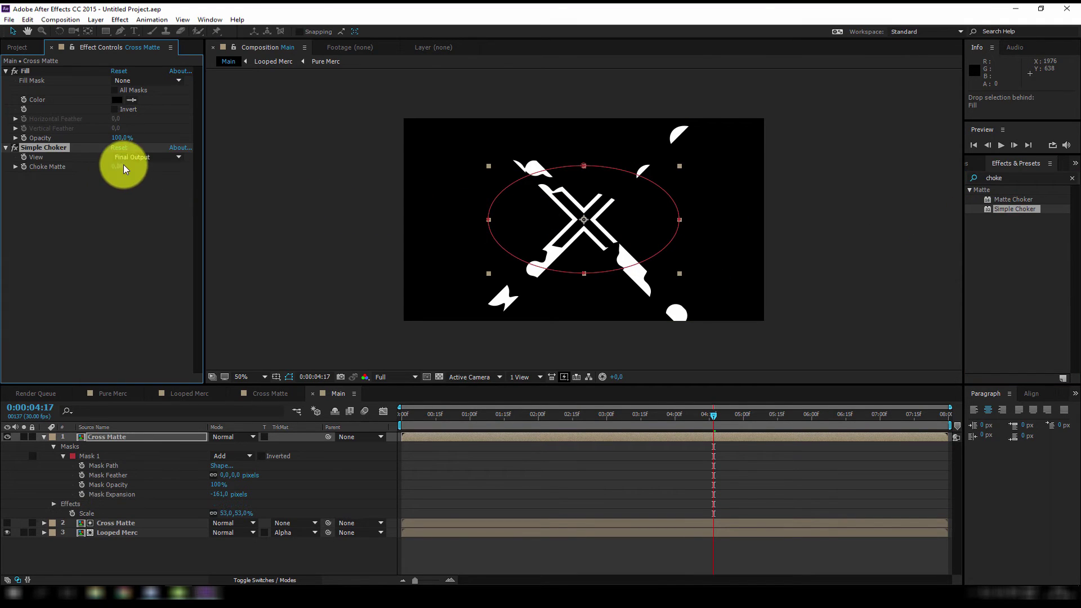
drag(116, 166, 484, 174)
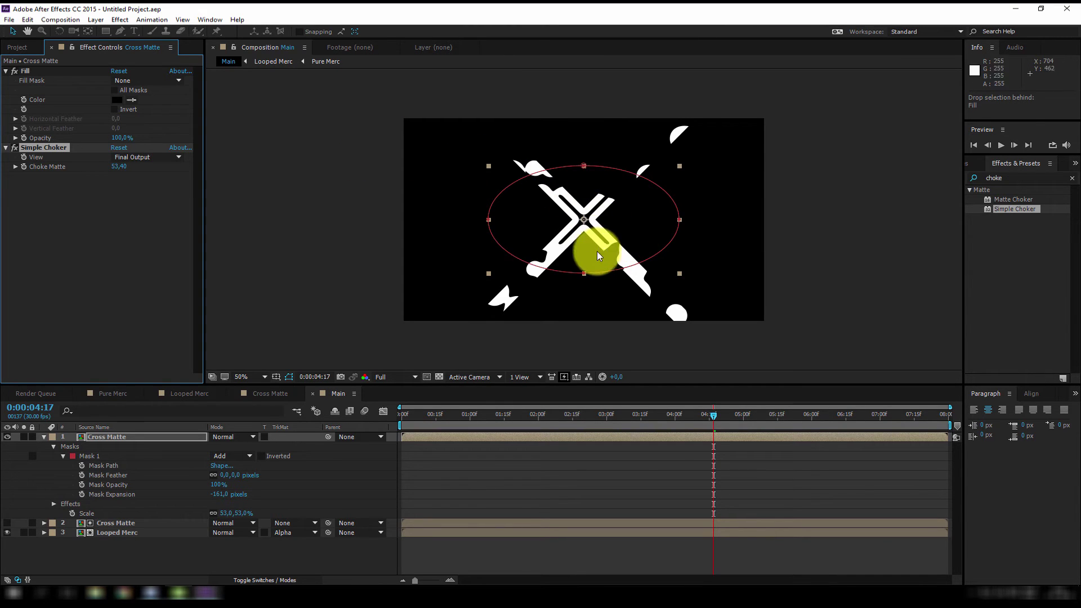
drag(114, 172, 58, 200)
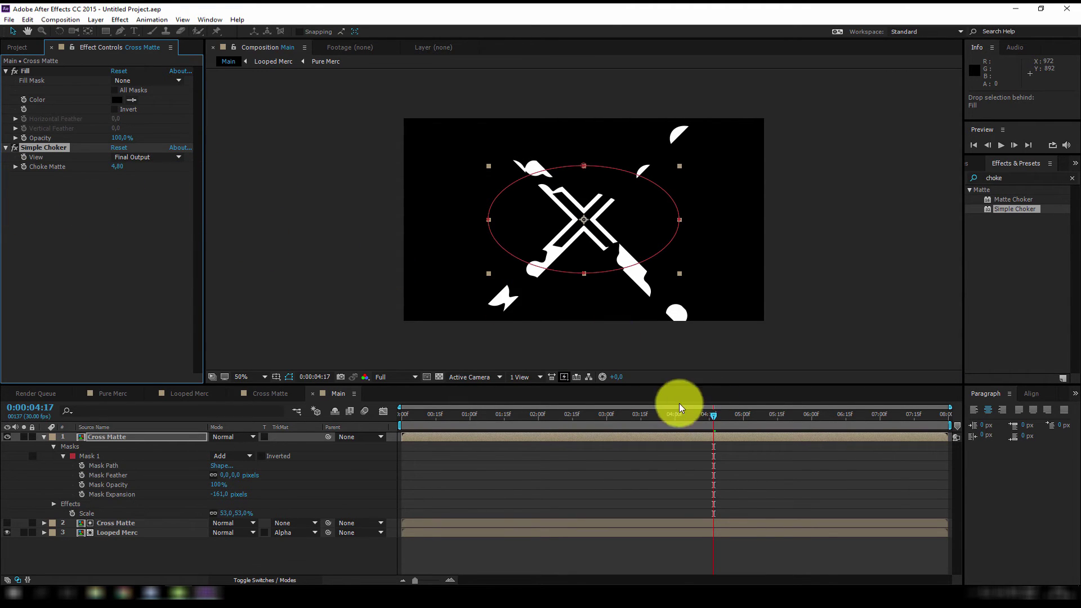
Step: Keyframe Choke Matte at 4.80, about 41.5 at 1:19, 16.5 at 4:10 and 33 at 5:24
drag(715, 420, 293, 407)
click(512, 415)
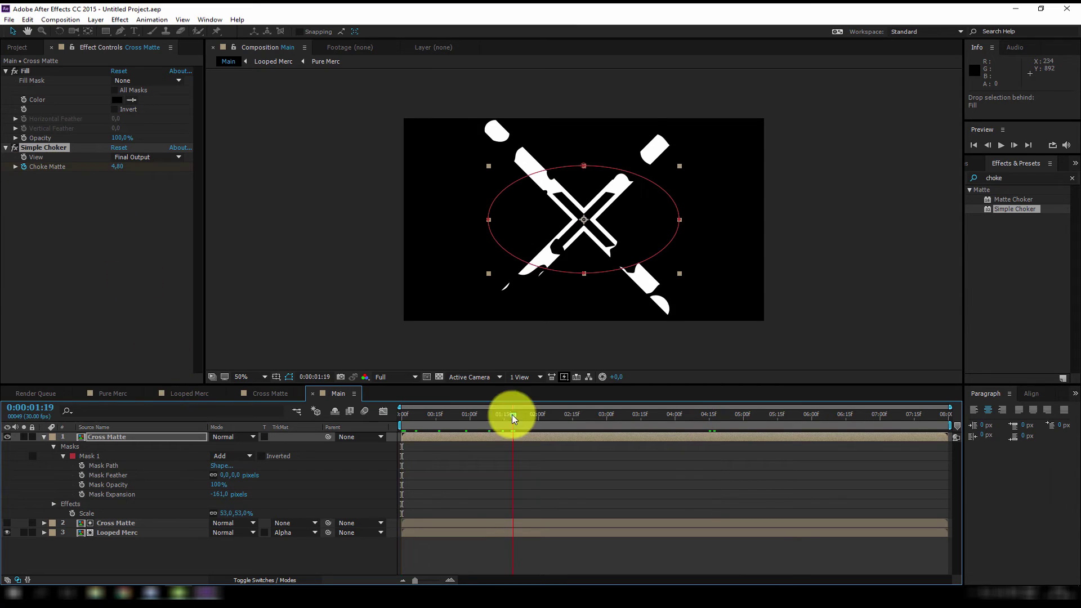
drag(116, 169, 317, 169)
drag(512, 415, 698, 415)
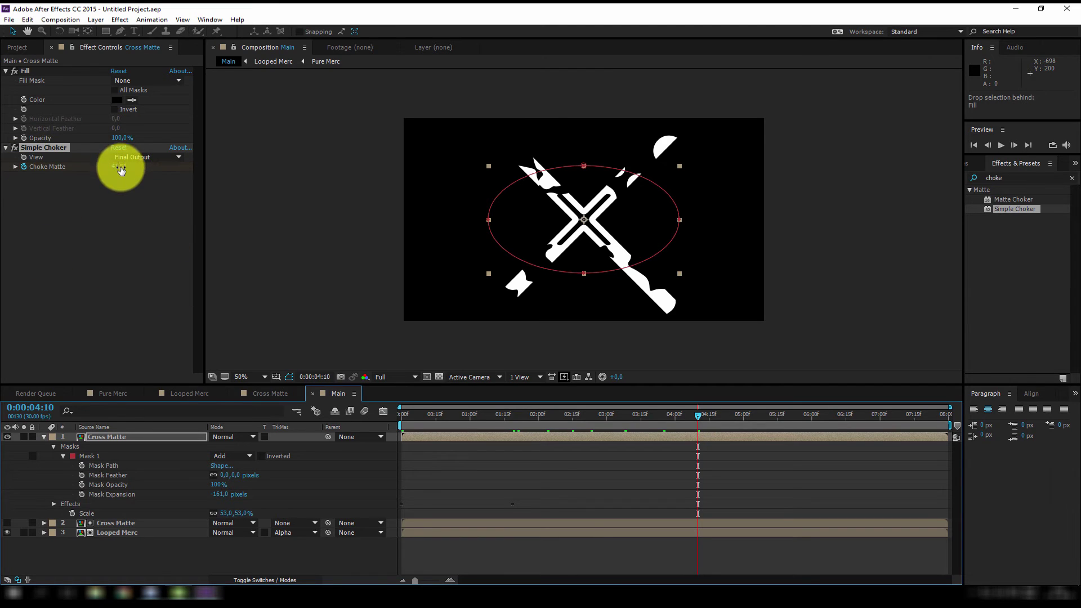
drag(120, 170, 7, 180)
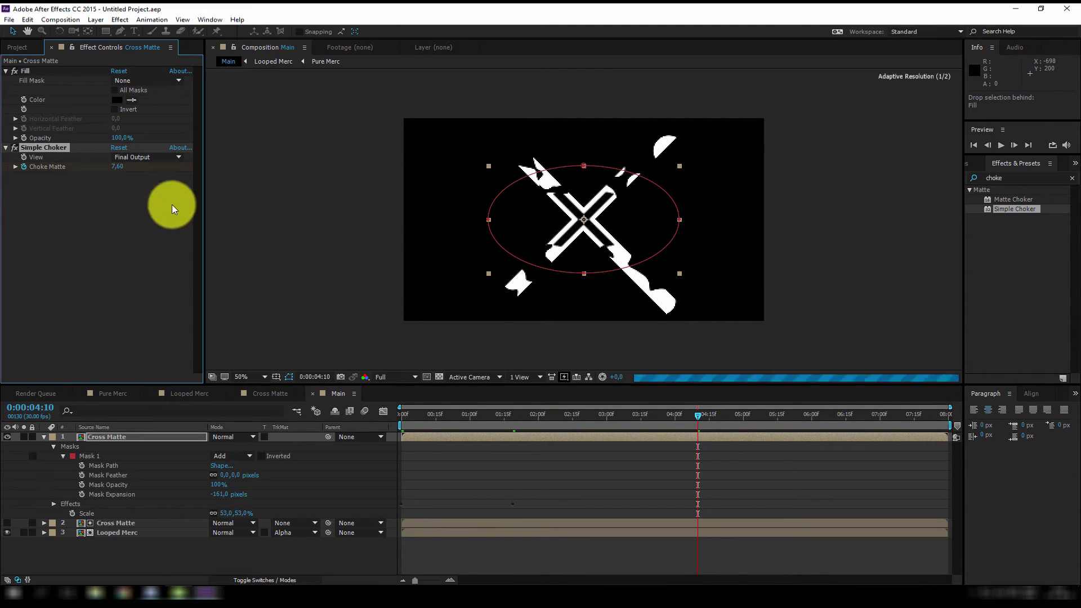
drag(702, 415, 798, 415)
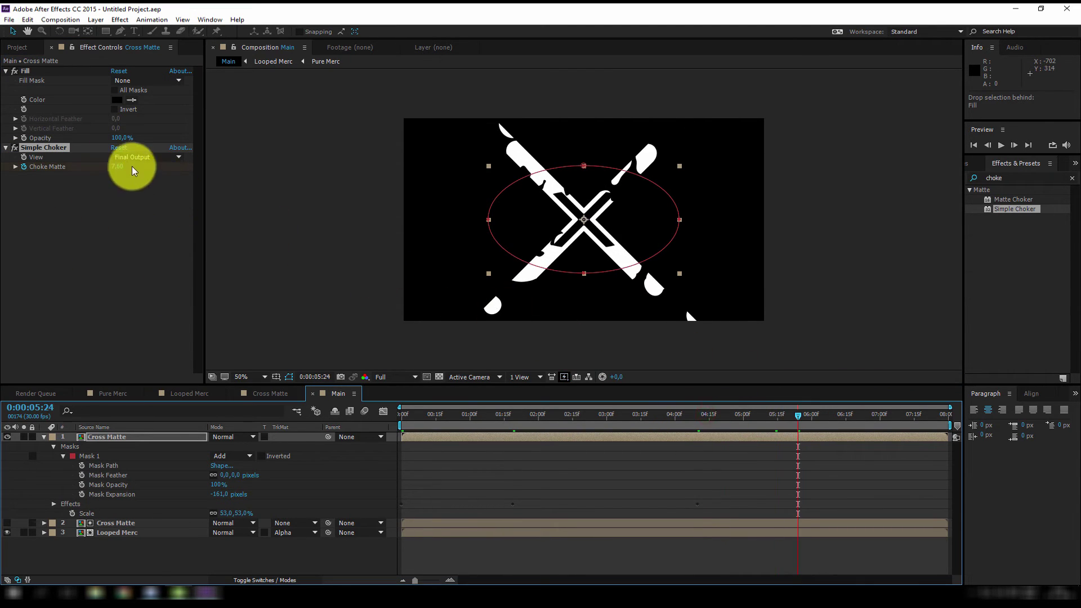
drag(120, 167, 188, 169)
drag(798, 415, 908, 418)
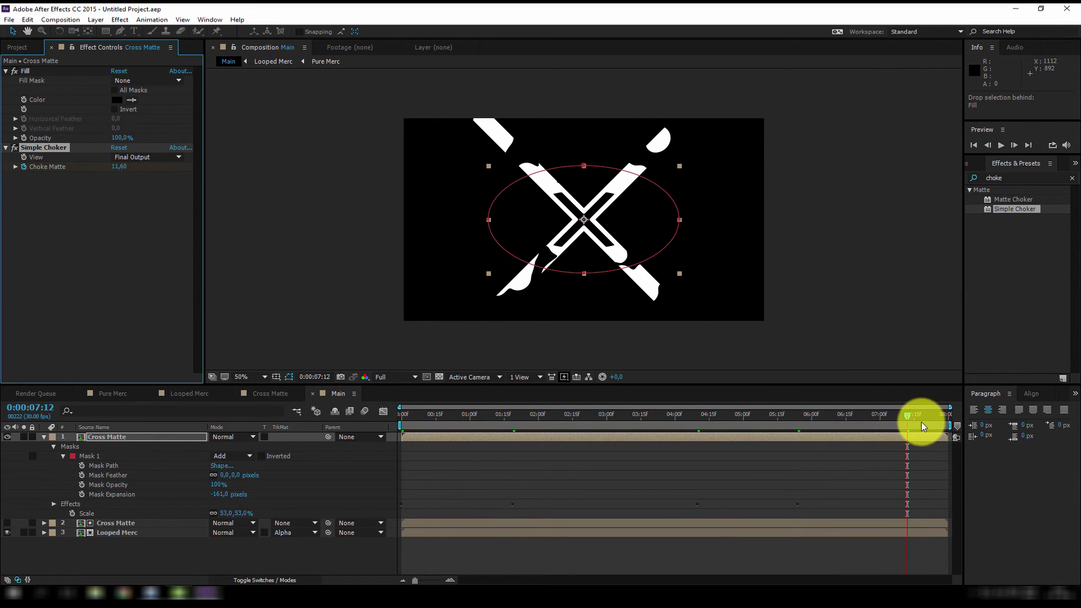
drag(903, 415, 287, 405)
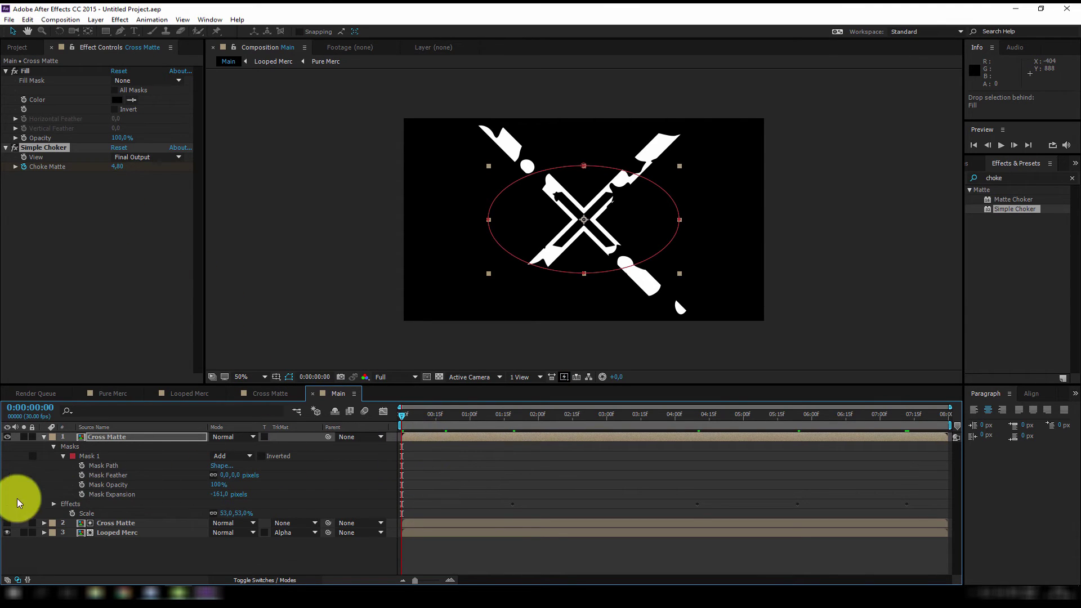
Step: Reveal the Choke Matte keyframes with U and set Choke Matte to 4.8 at the composition end
click(115, 434)
key(u)
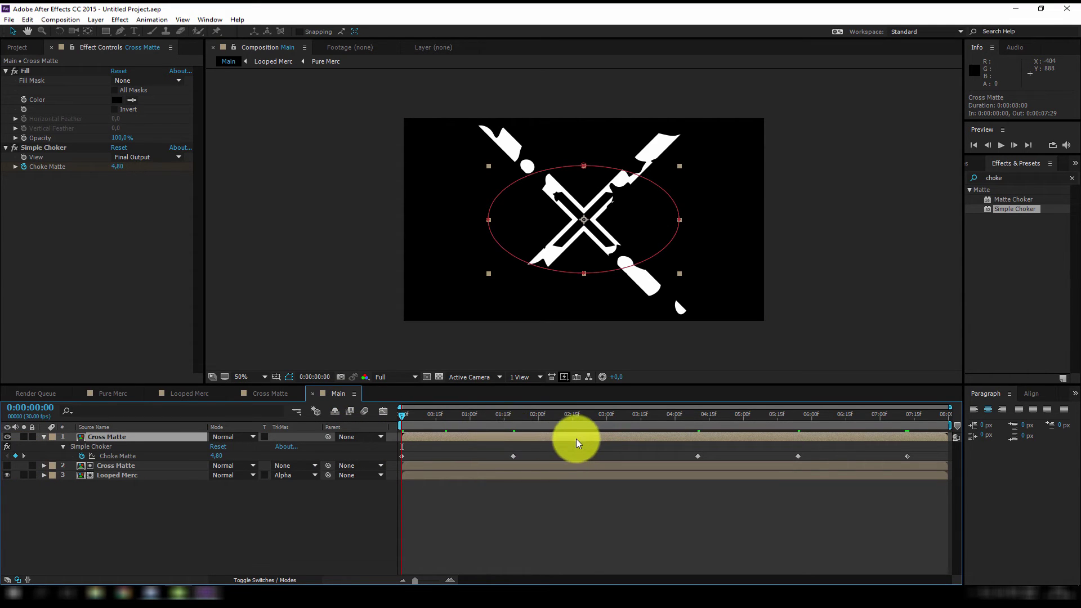
key(End)
text(4.8)
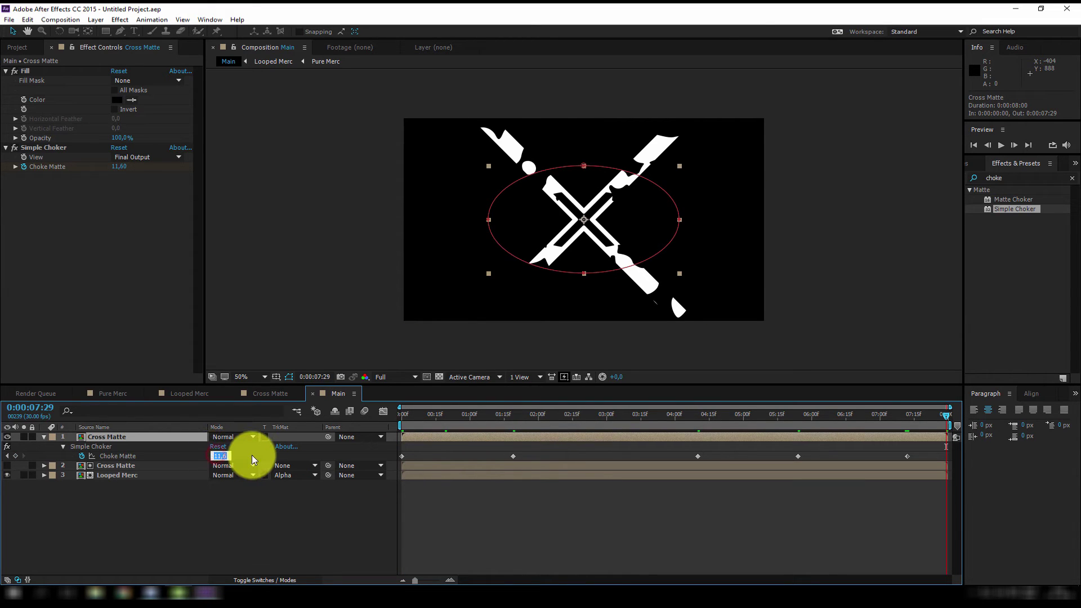
key(Return)
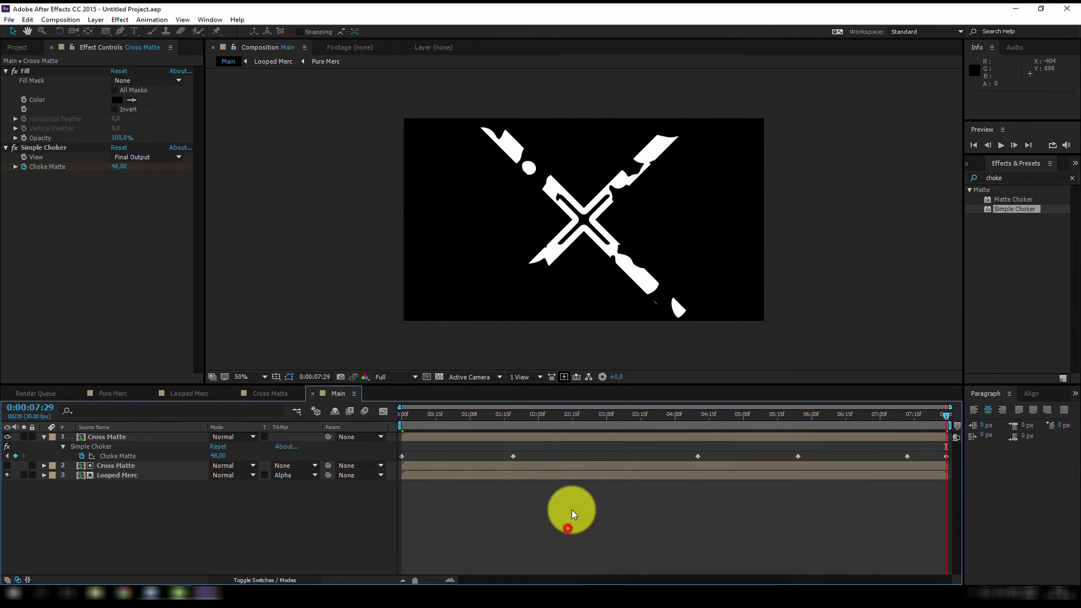
Step: Add more Choke Matte keyframes near 0:14, 1:07, 1:29 (55.09) and 6:20
drag(924, 413, 536, 414)
drag(213, 455, 331, 453)
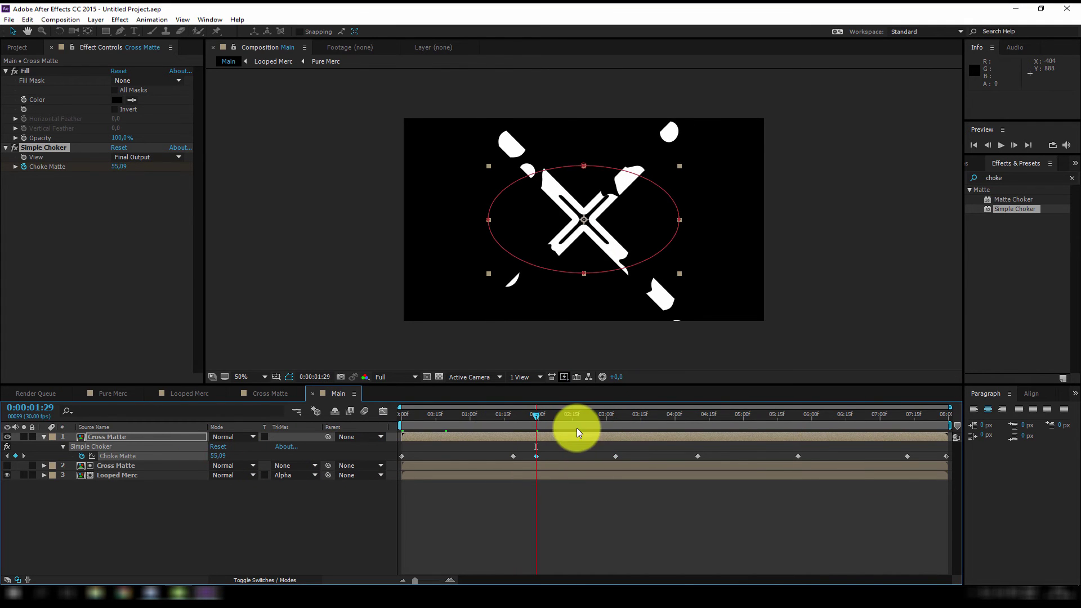
drag(533, 414, 434, 414)
mouse_move(218, 455)
mouse_down()
mouse_move(159, 456)
mouse_move(222, 463)
mouse_up()
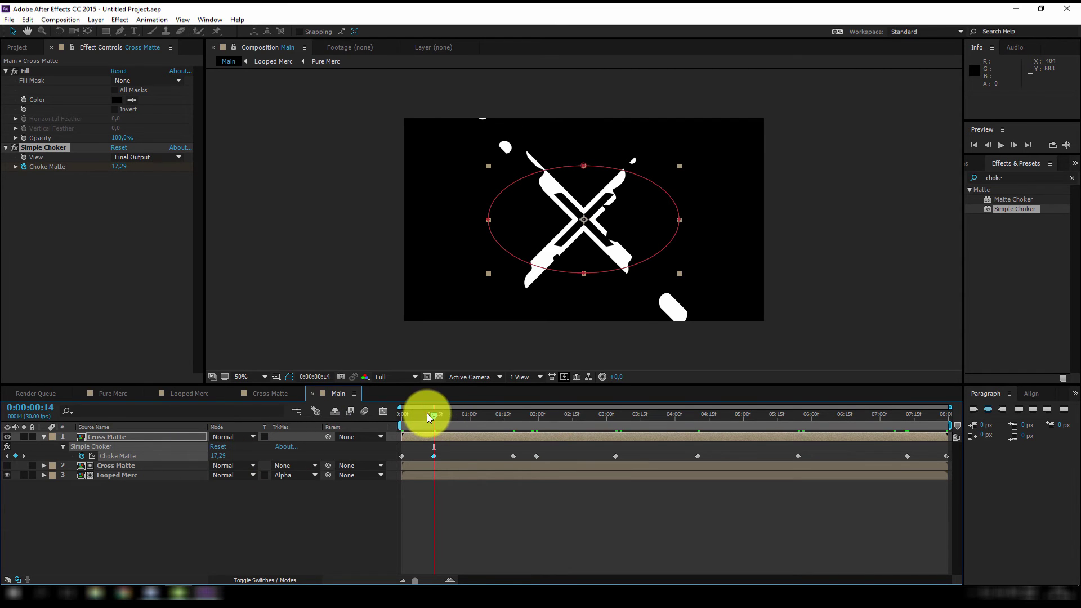
drag(432, 415, 486, 415)
drag(220, 459, 173, 458)
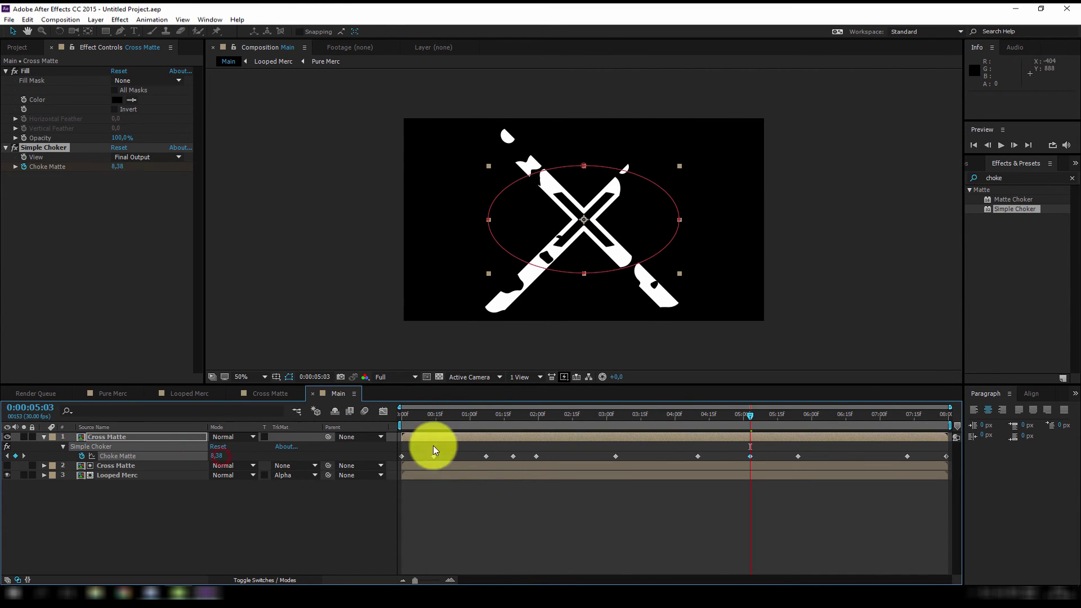
drag(755, 425, 858, 422)
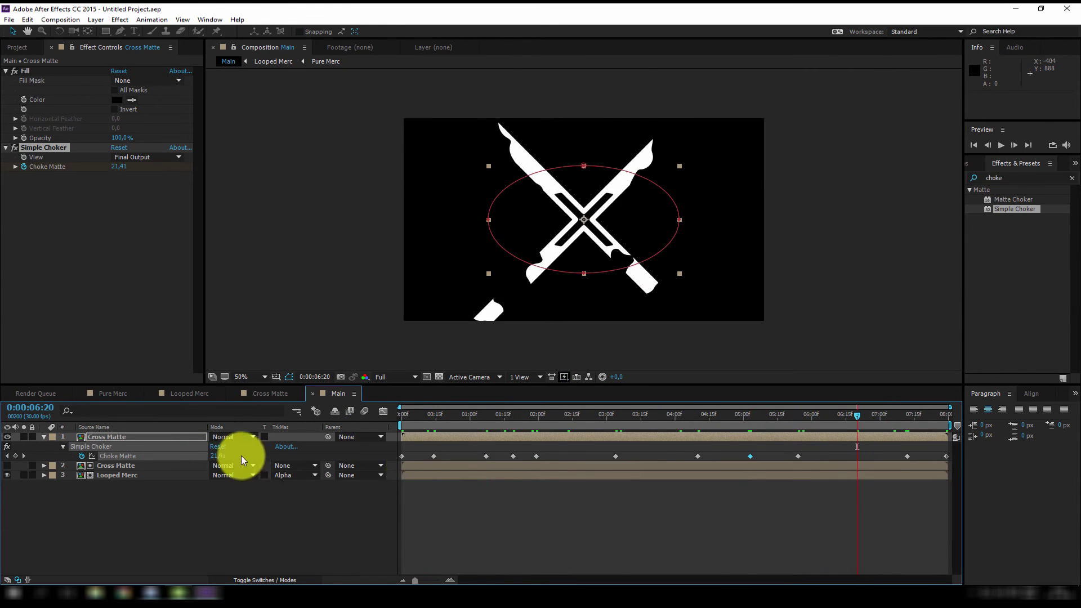
drag(225, 455, 279, 455)
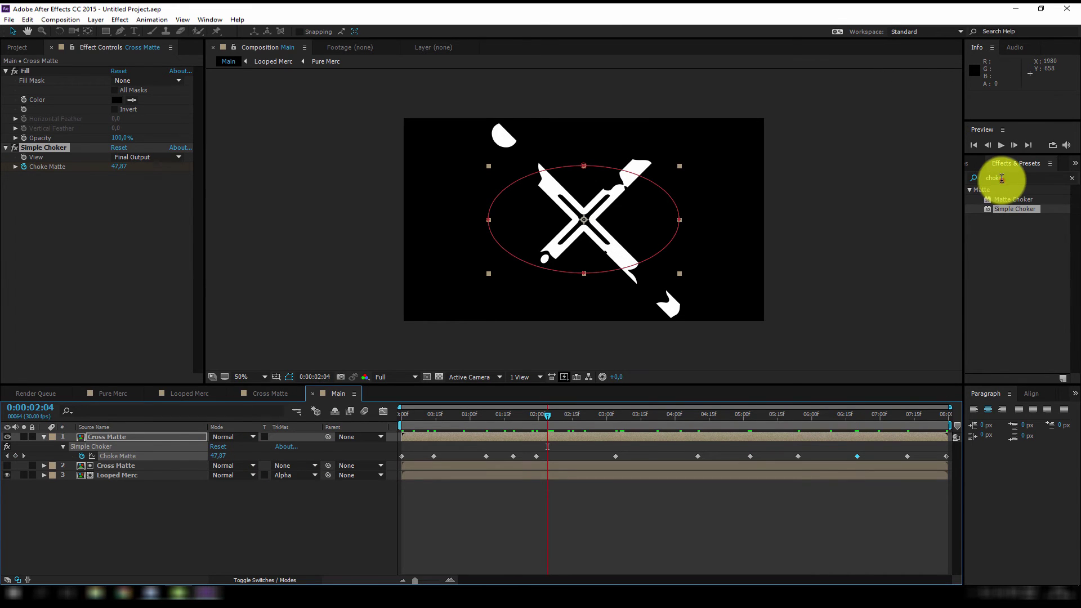
Step: Apply Fast Blur to the black Cross Matte copy
click(998, 181)
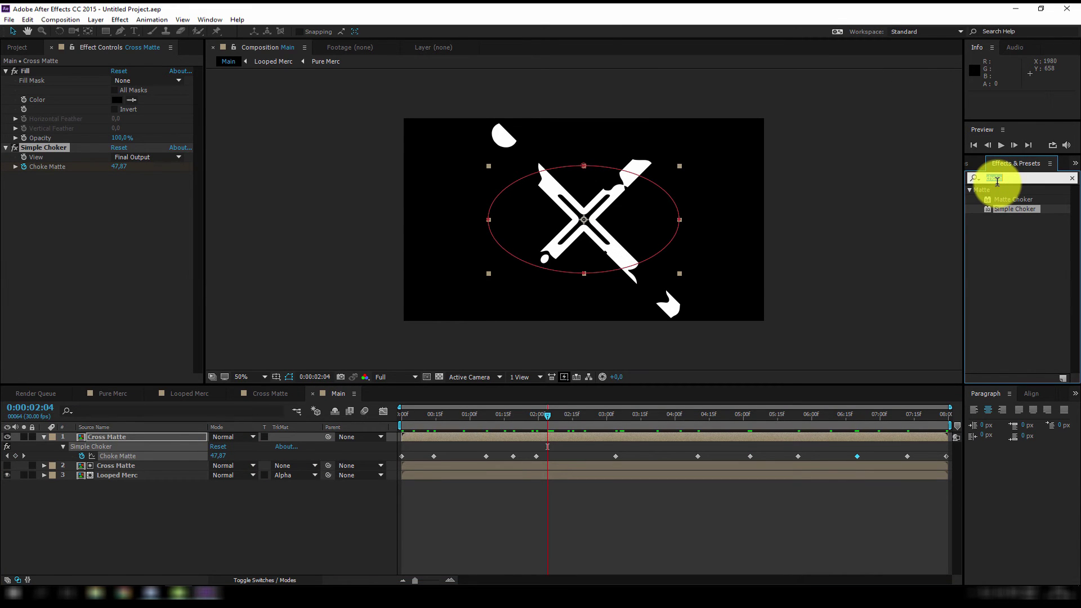
text(Fas)
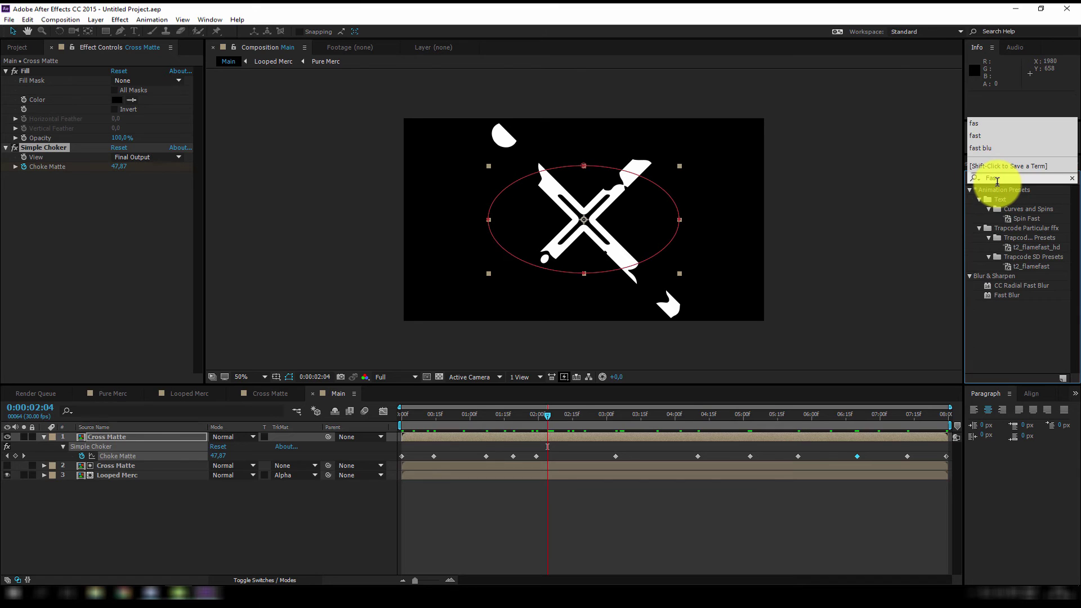
drag(1007, 295, 146, 266)
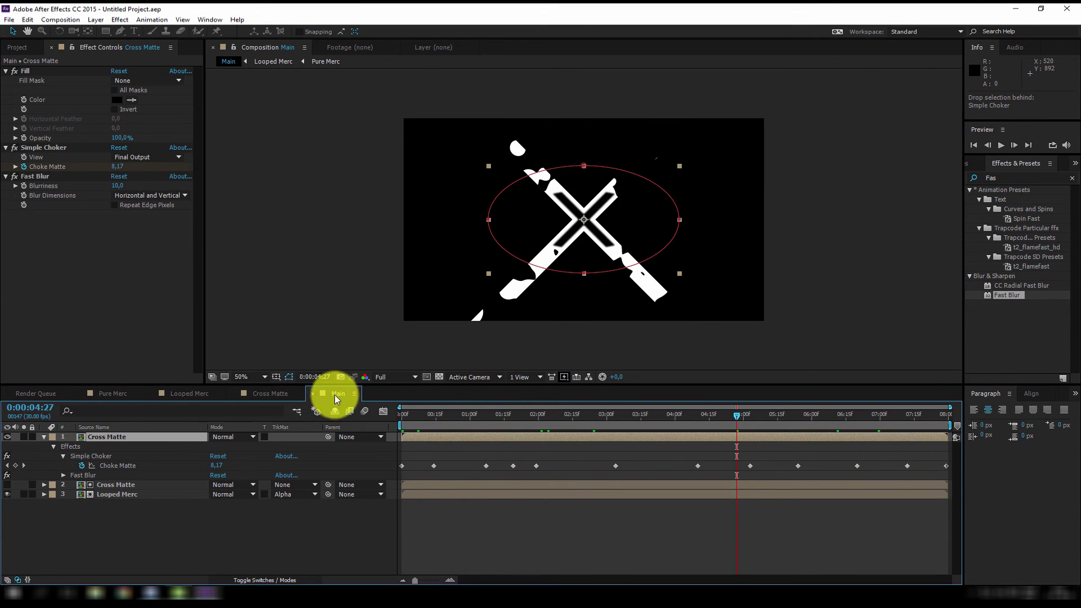
Step: Collapse the Fill effect settings and select the Main composition in the Project panel
click(6, 72)
click(5, 81)
click(17, 47)
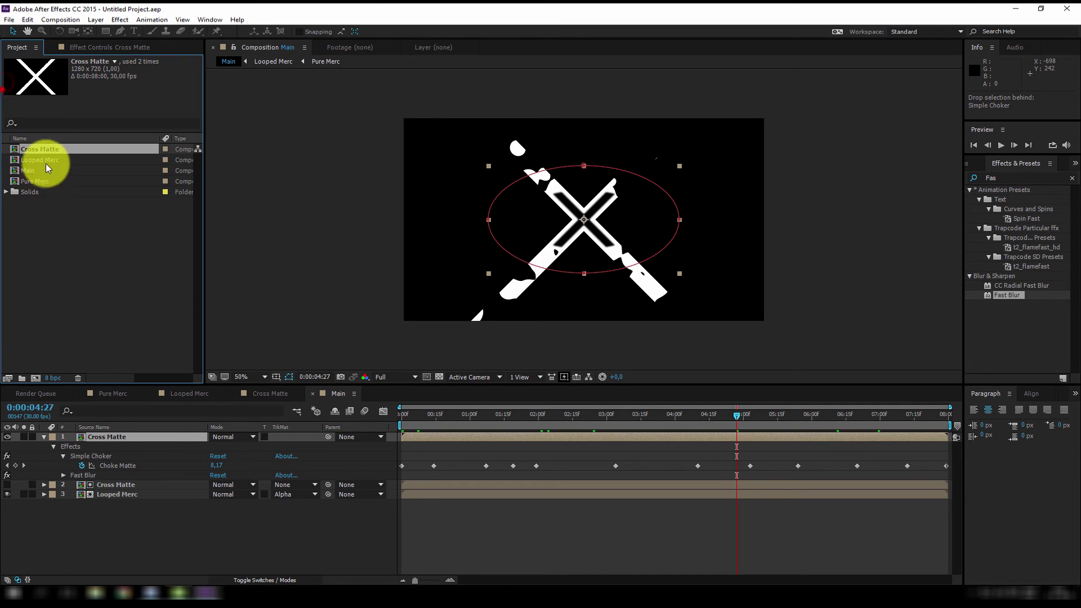
Step: Nest Main inside a new Main 2 composition and move to frame 0:00:03:07
drag(28, 170, 36, 382)
drag(702, 415, 648, 415)
click(539, 182)
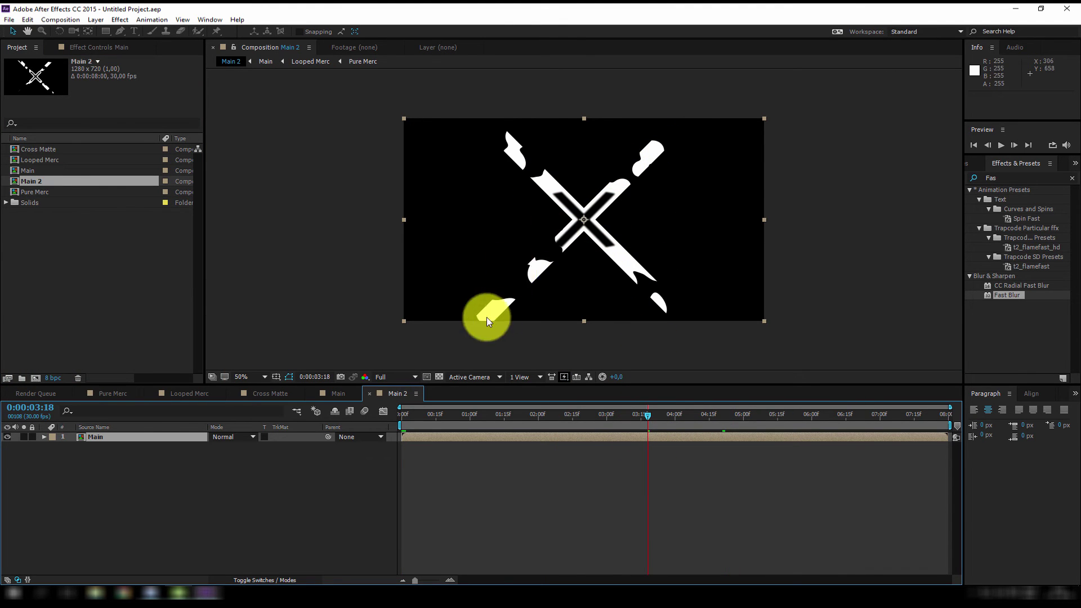
drag(649, 416, 622, 416)
Step: Apply CC Vector Blur to the Main layer with Amount 78 and preview from the start
click(1005, 179)
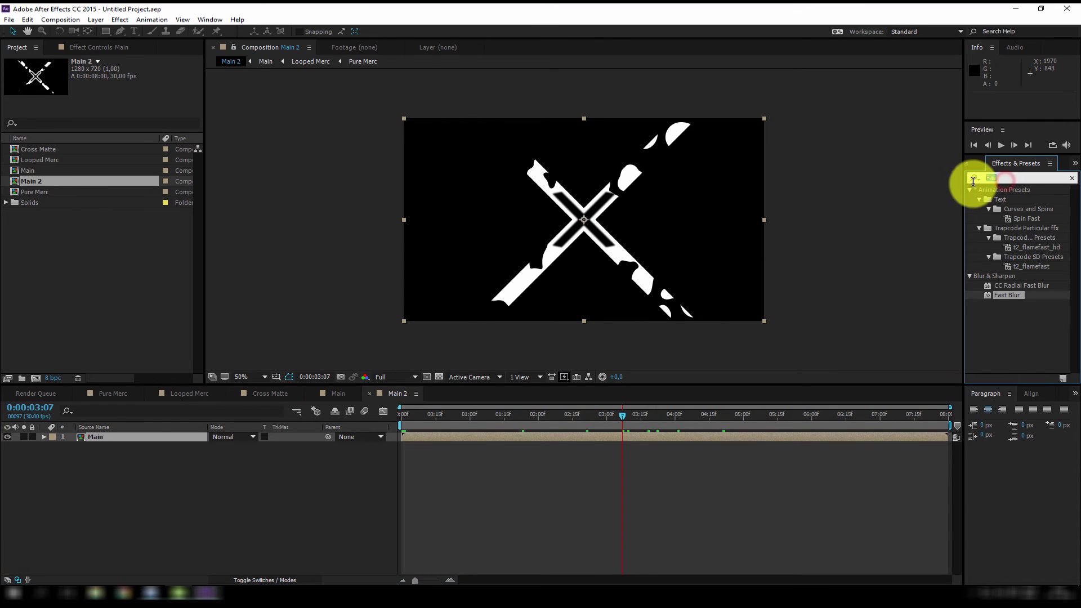
text(Vector)
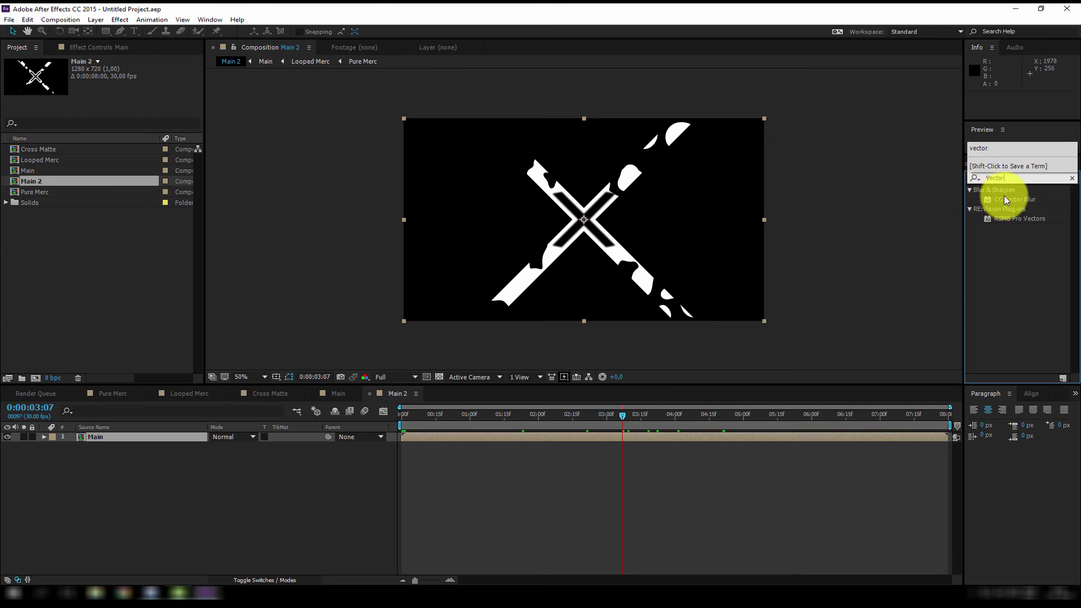
drag(1006, 199, 109, 437)
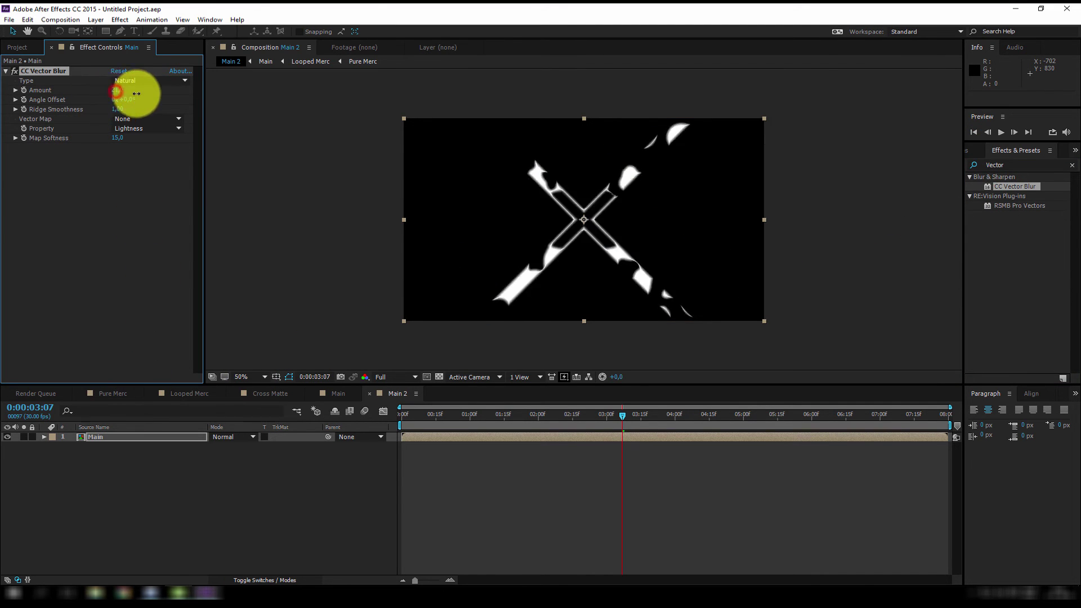
drag(137, 93, 176, 107)
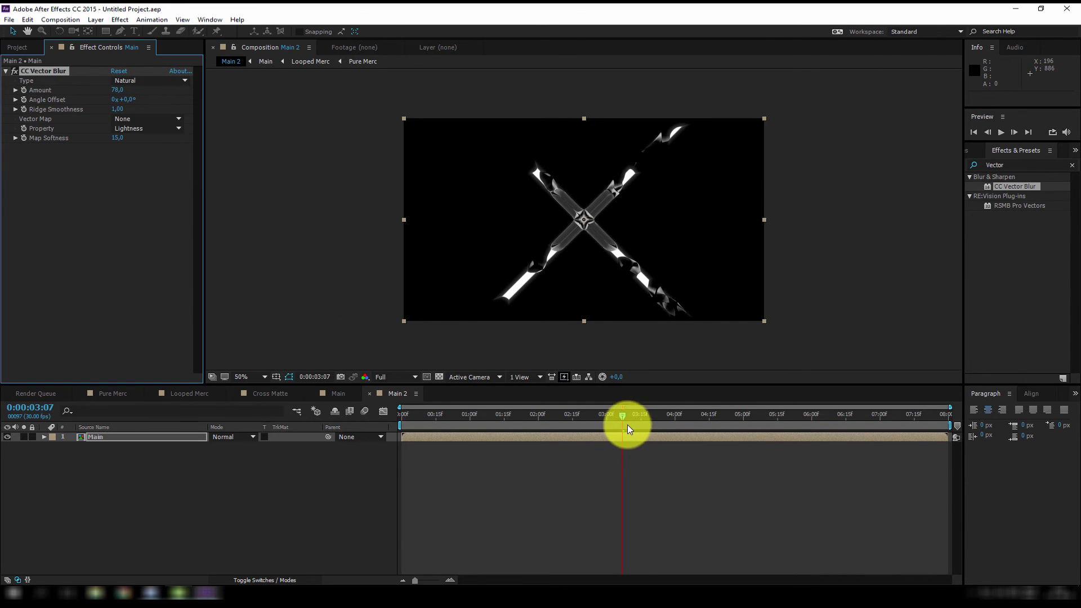
drag(625, 414, 386, 400)
key(space)
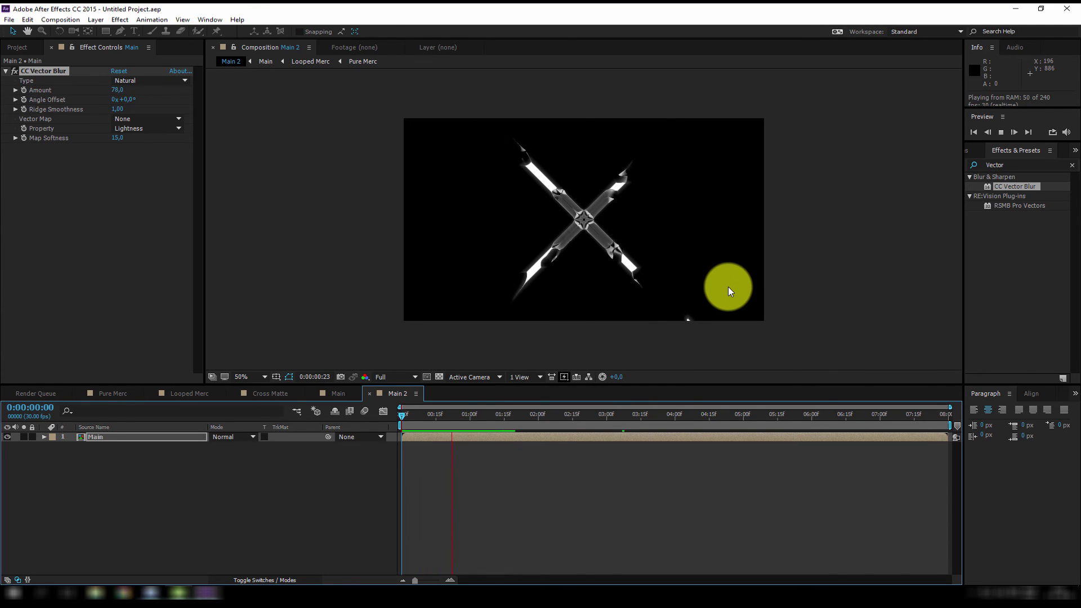
key(space)
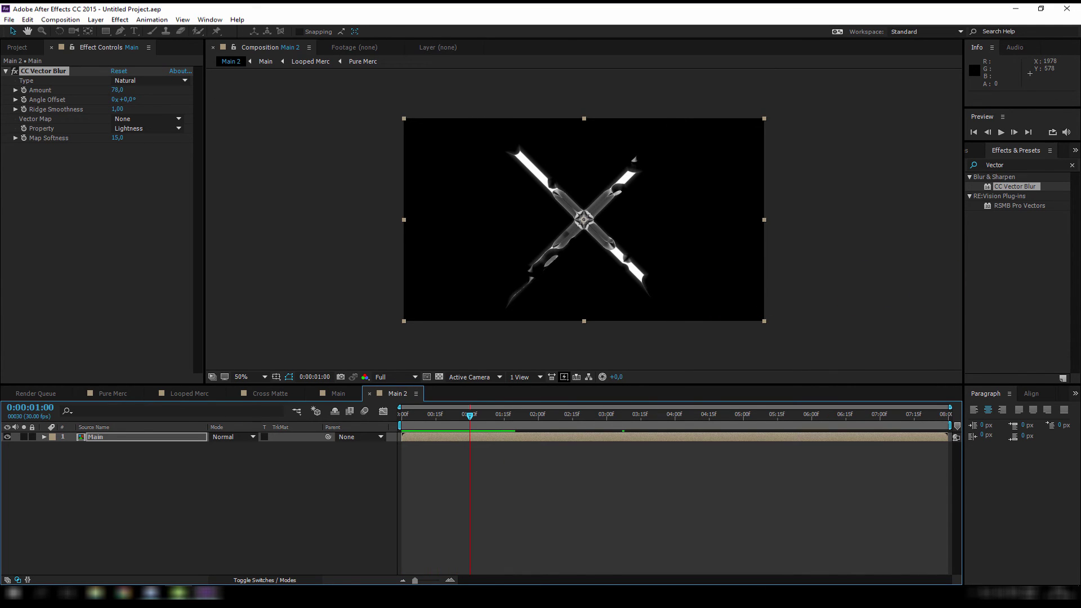
Step: Add Brightness & Contrast to the Main layer with Brightness 150 and Contrast -100
click(1008, 165)
text(bri)
click(1025, 254)
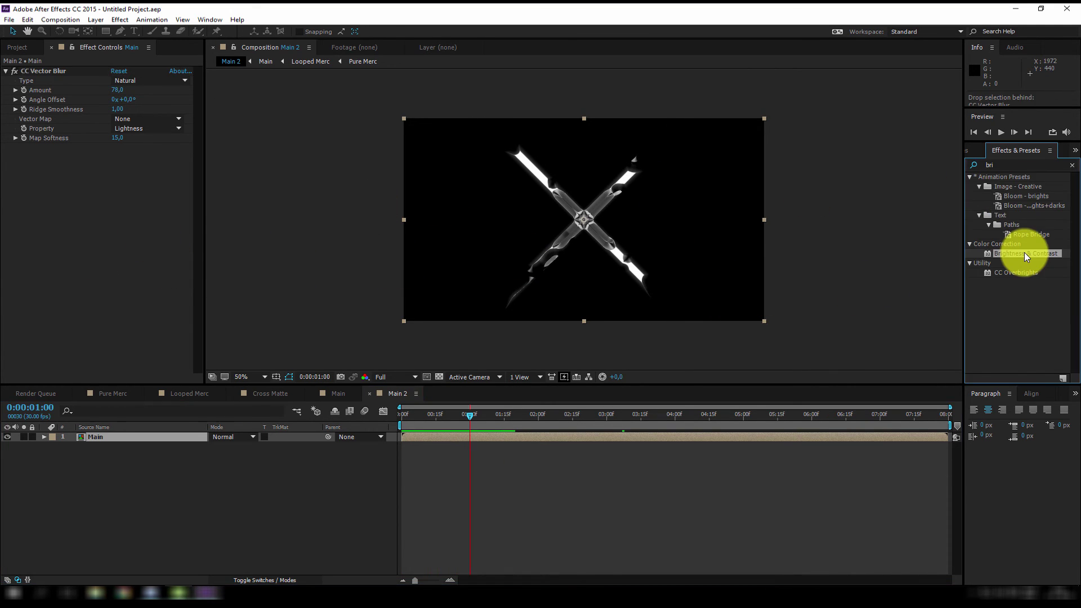
drag(1025, 253, 741, 142)
drag(113, 167, 3, 166)
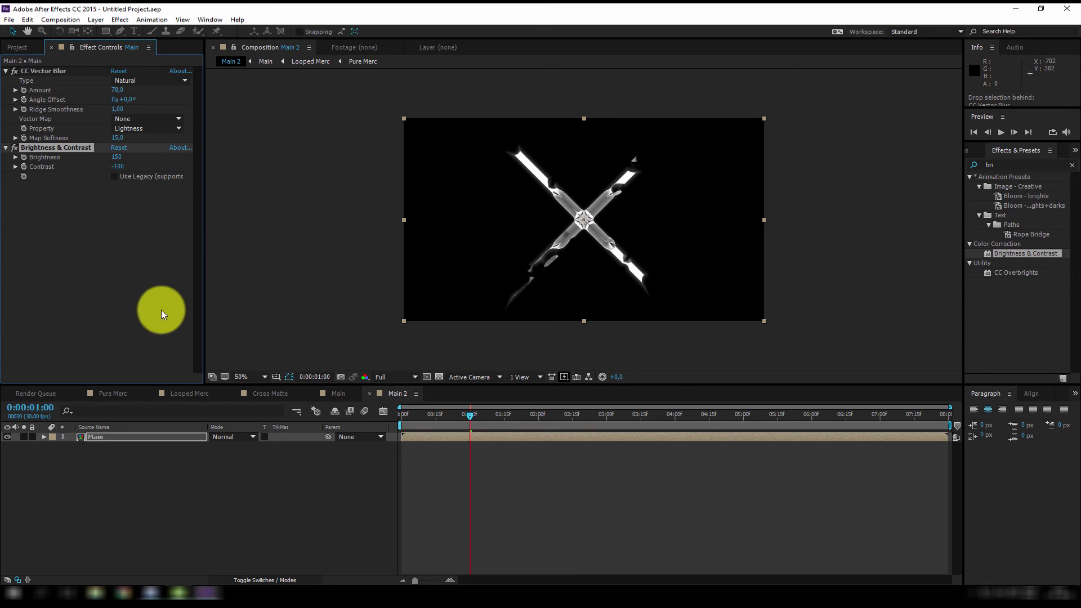
Step: Add Glow to the Main layer with Threshold 100% and Radius 13, toggling it to compare
click(1005, 165)
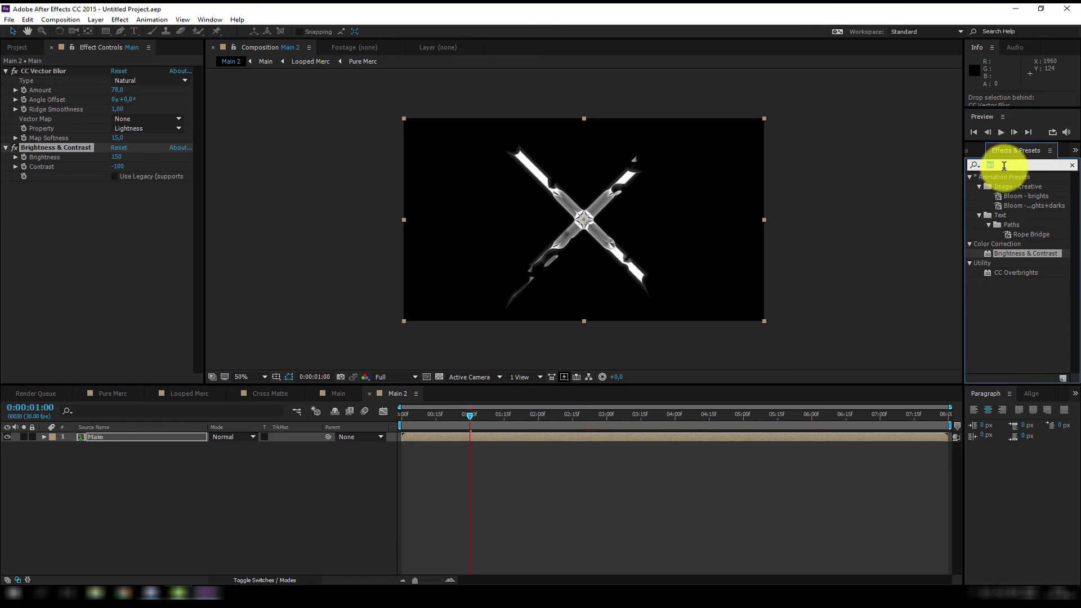
text(glow)
drag(1002, 368, 137, 212)
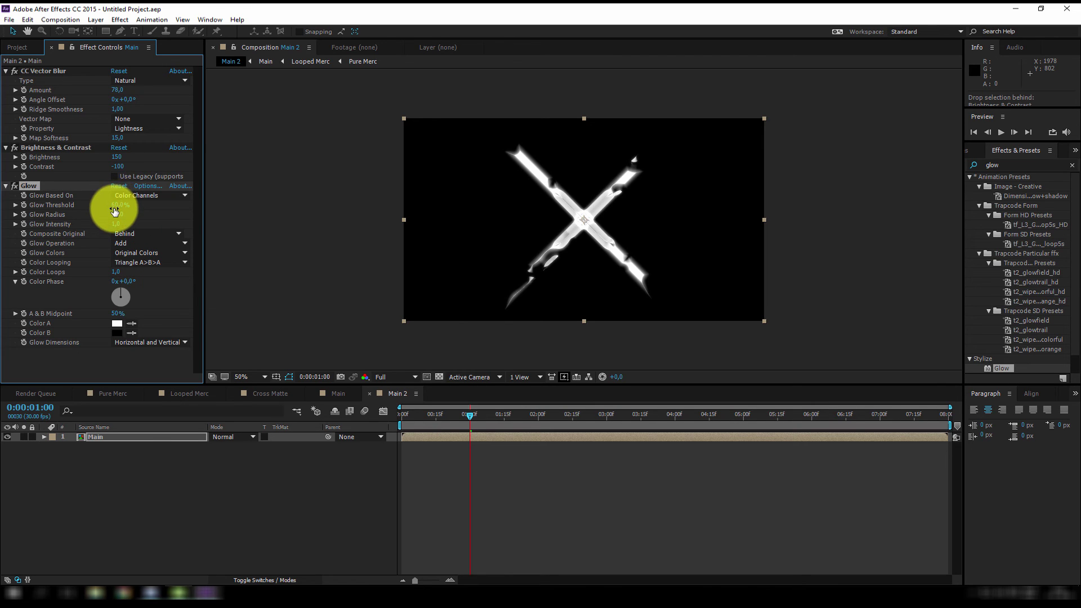
drag(116, 211, 285, 205)
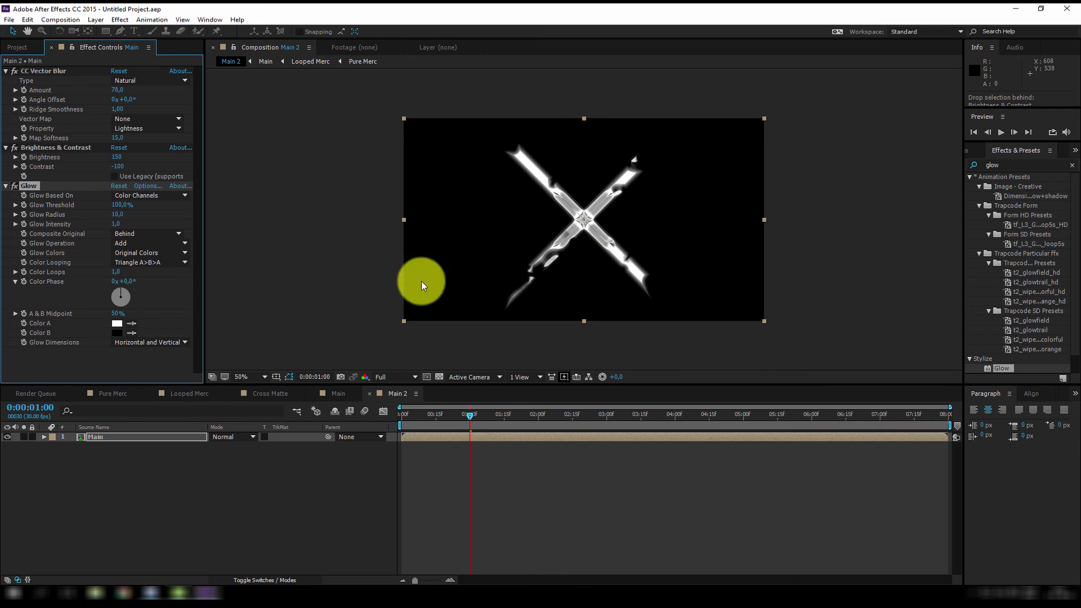
drag(117, 215, 24, 194)
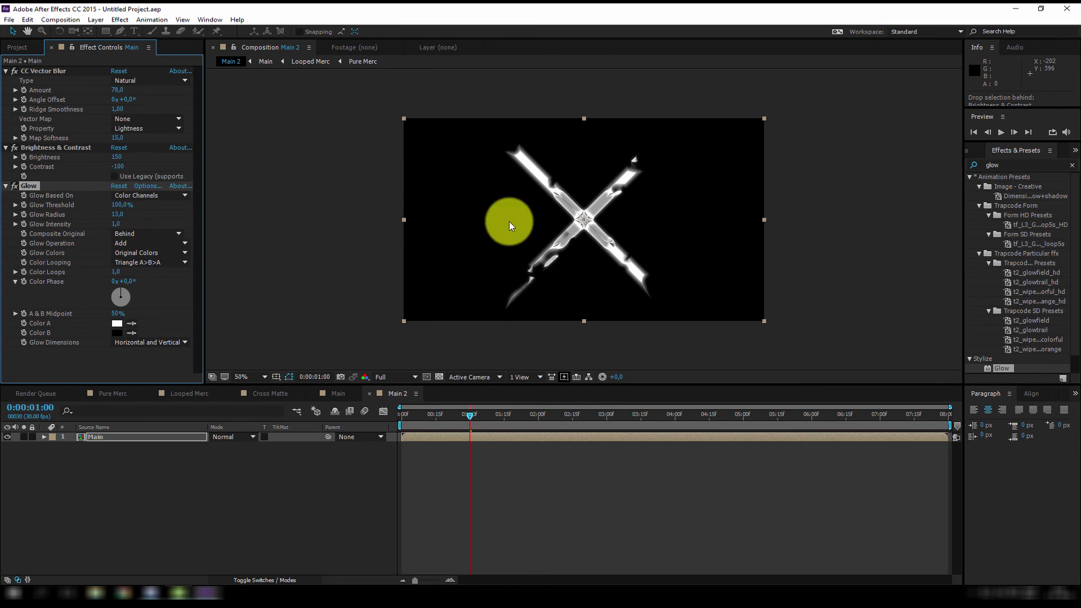
click(15, 185)
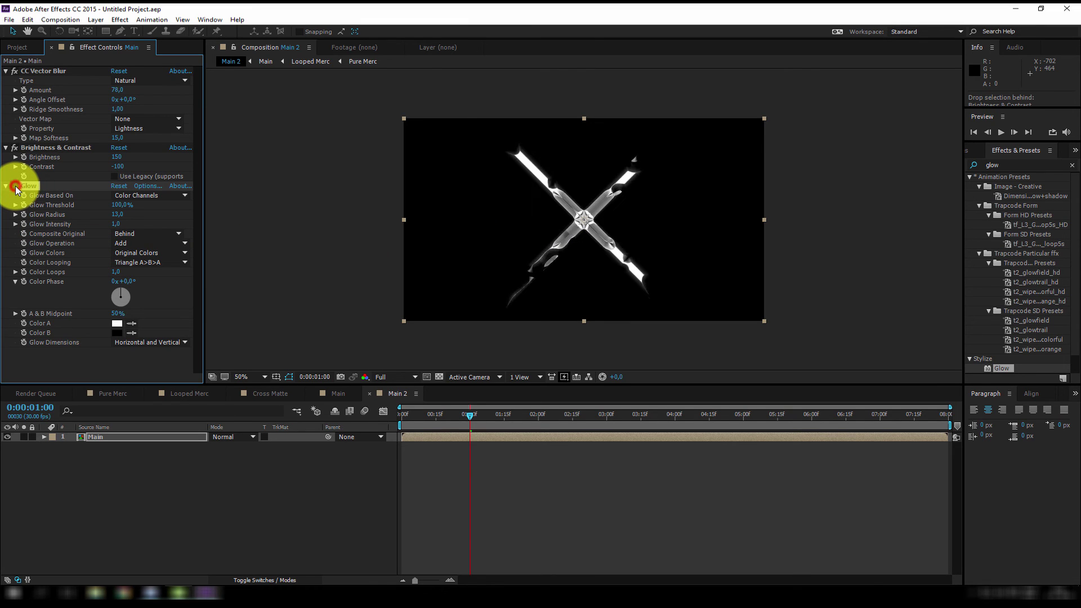
click(15, 186)
click(14, 186)
click(15, 186)
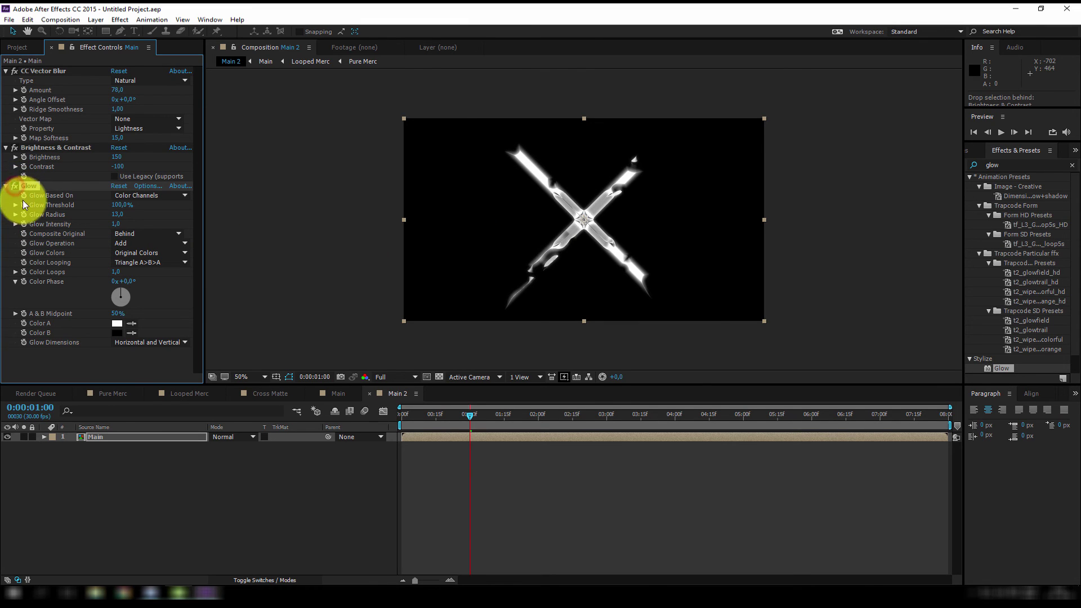
drag(469, 415, 693, 398)
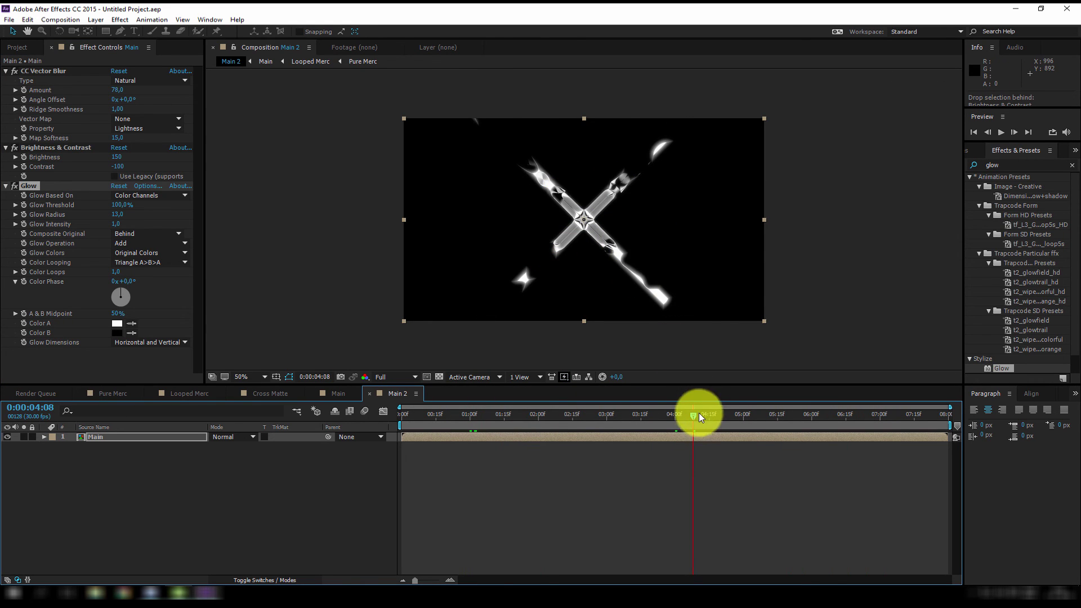
click(272, 393)
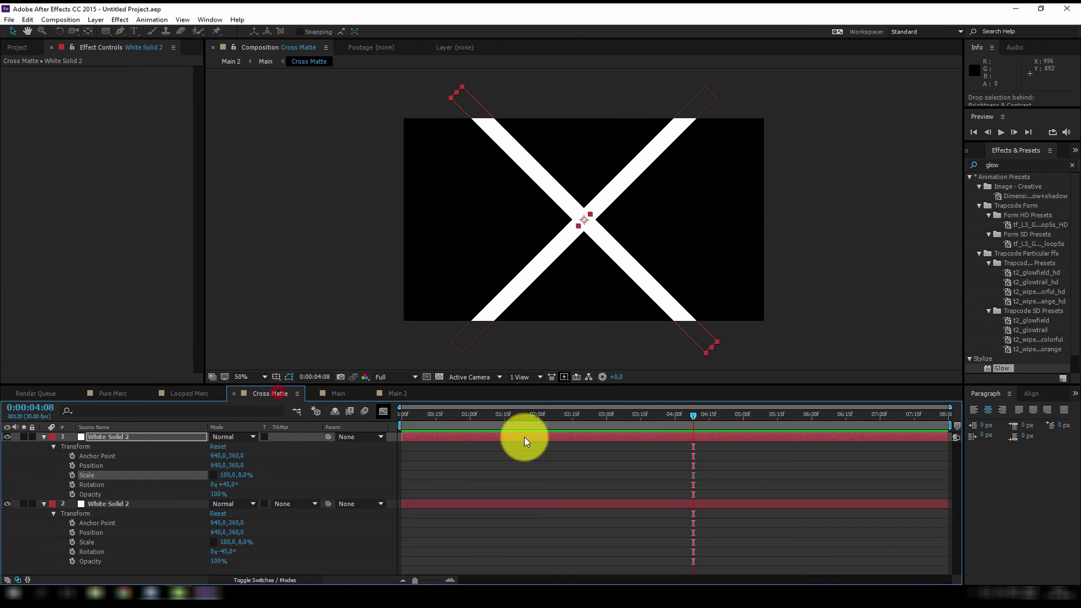
click(340, 393)
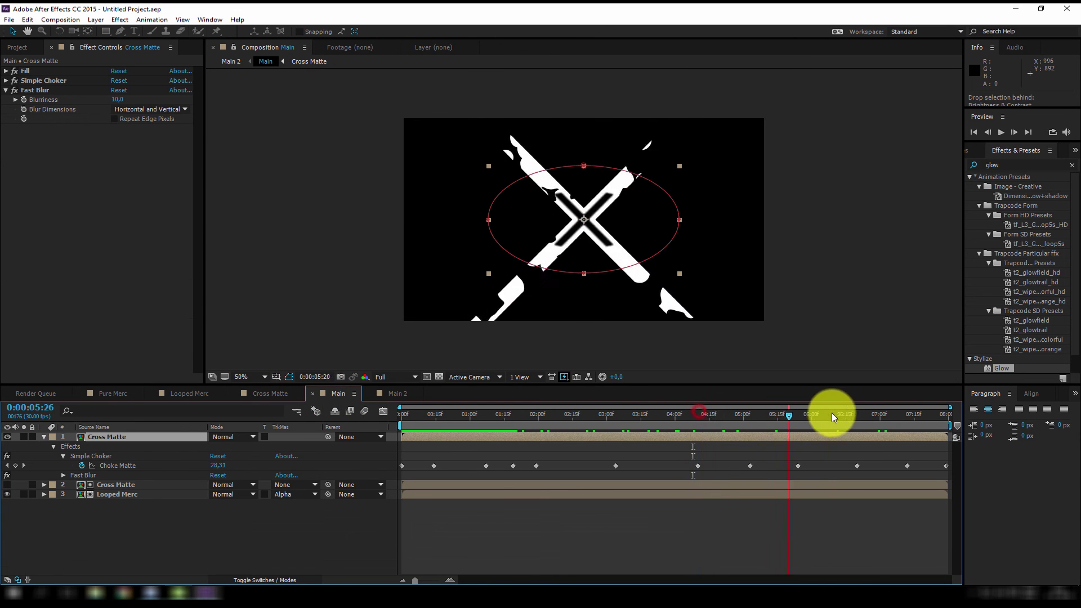
click(277, 393)
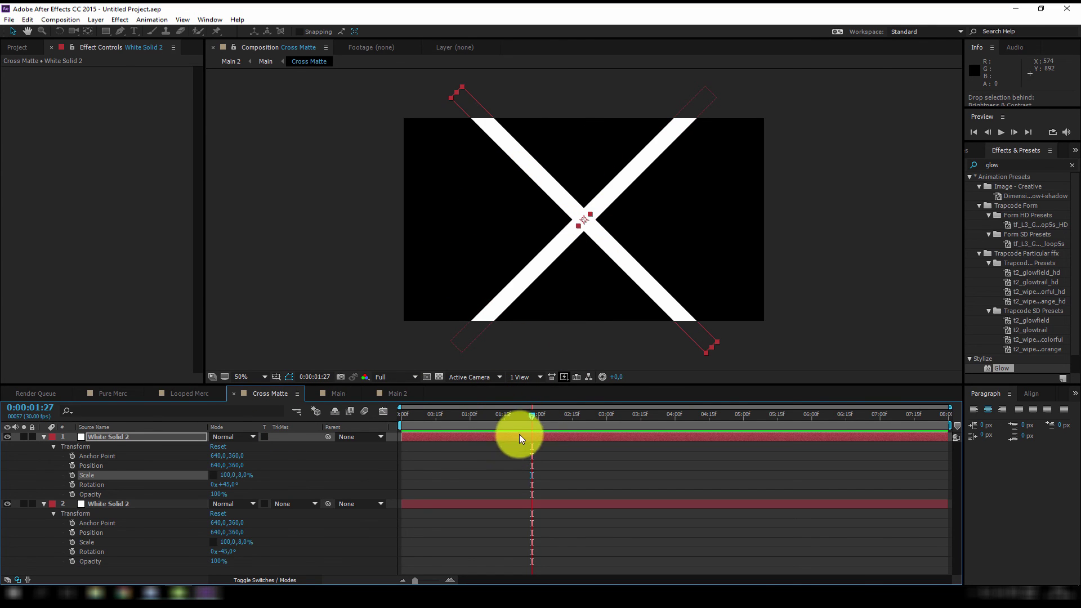
click(397, 393)
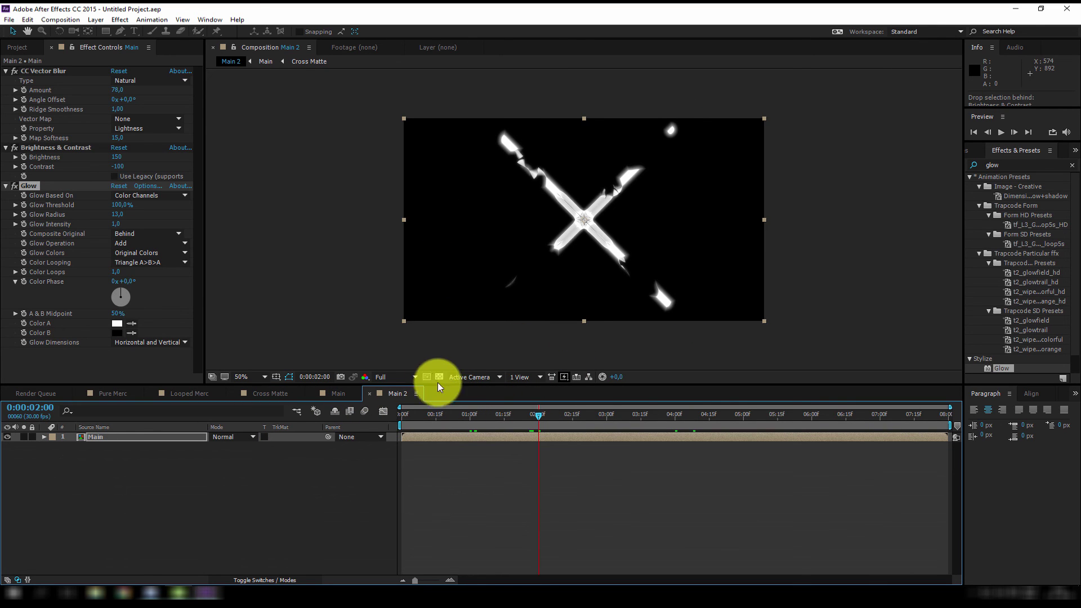
Step: Collapse Glow and add Video Copilot's VC Color Vibrance to the Main layer
click(6, 186)
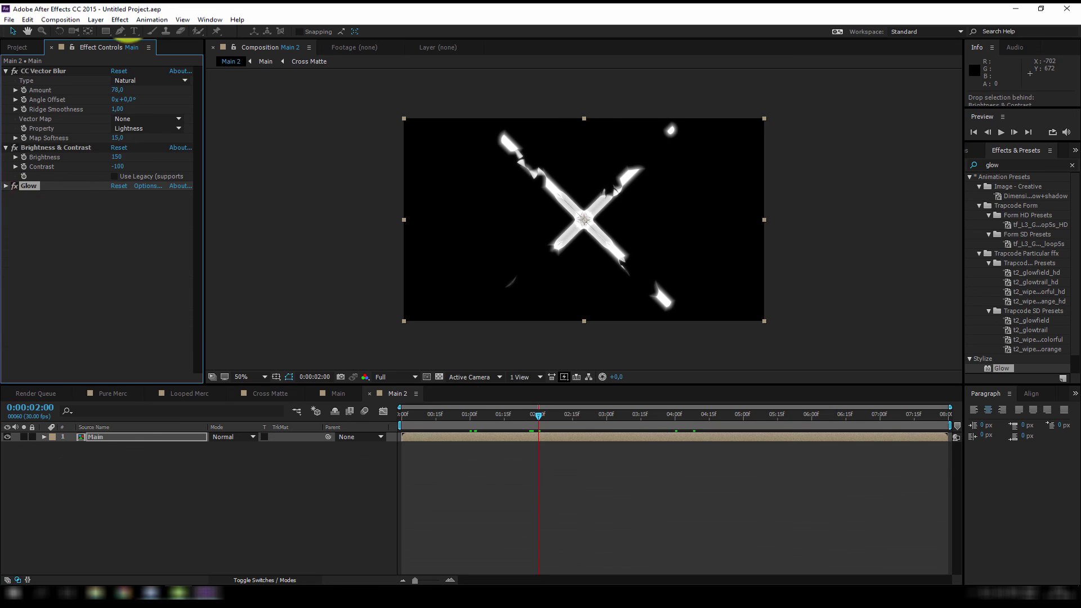
right_click(115, 38)
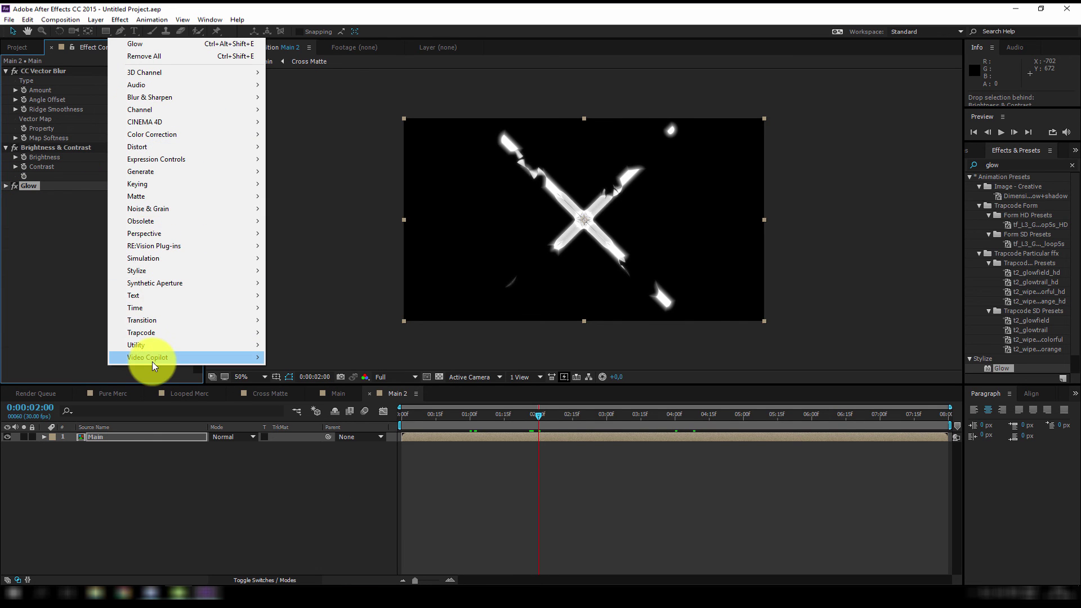
mouse_move(224, 360)
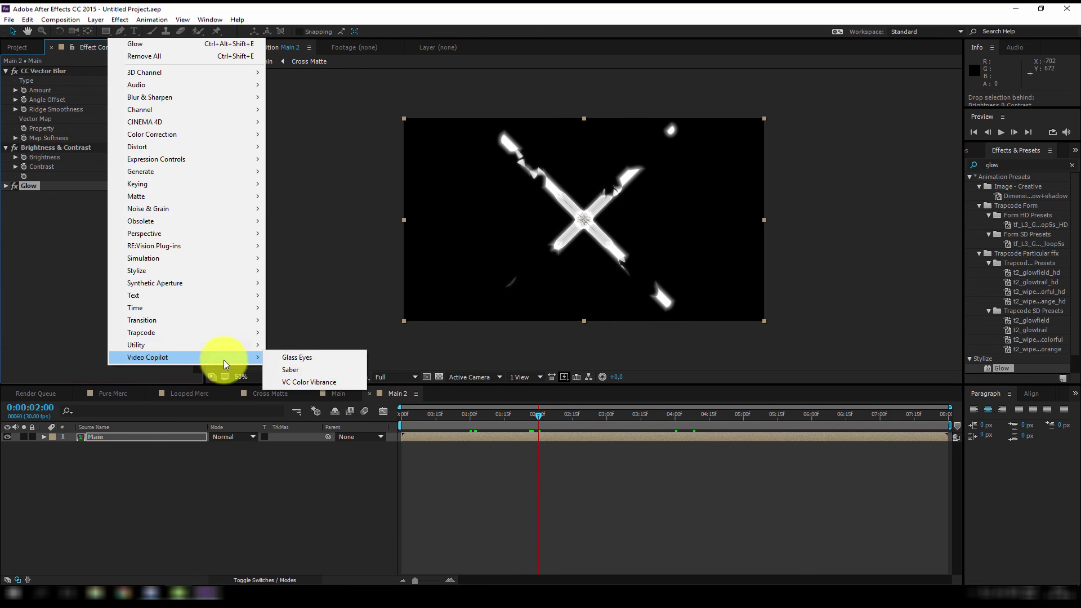
click(335, 383)
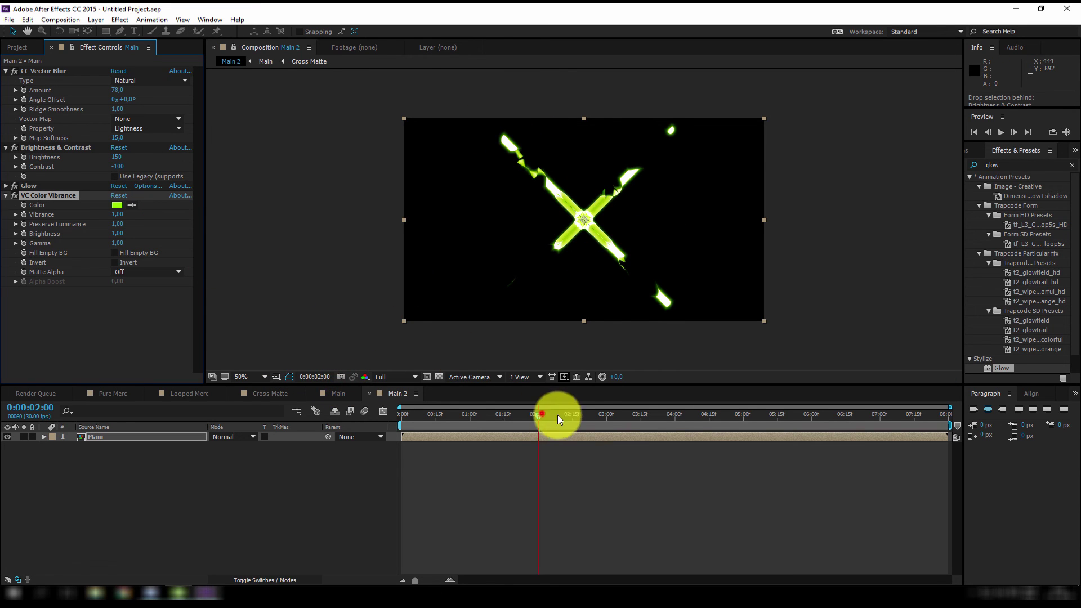
drag(572, 415, 796, 417)
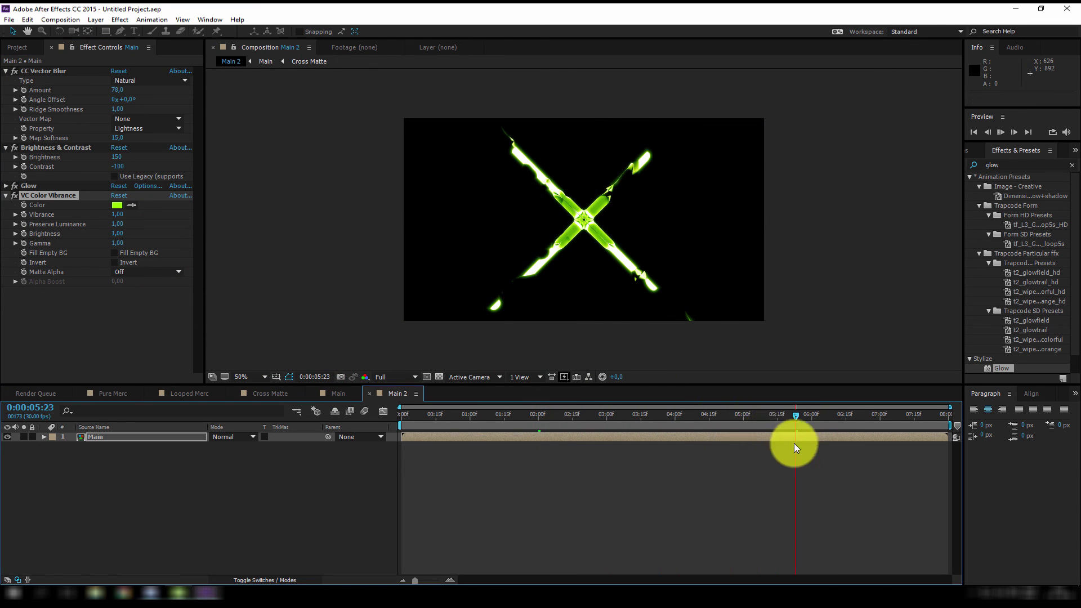
Step: Set the VC Color Vibrance colour to cyan 00FCFF and preview the X from the start
click(115, 205)
click(317, 253)
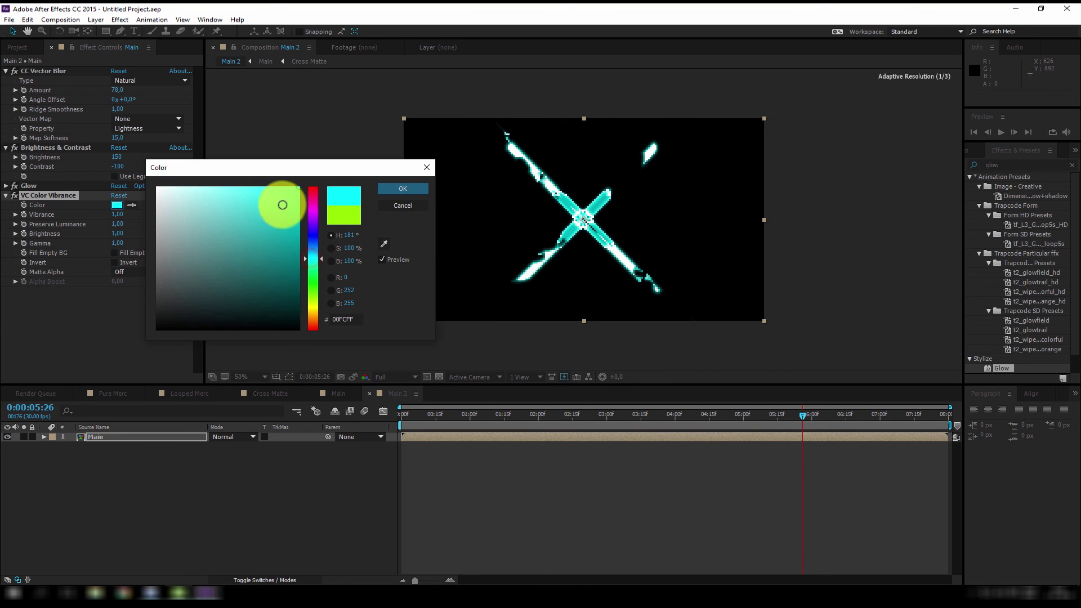
click(403, 188)
click(849, 432)
key(space)
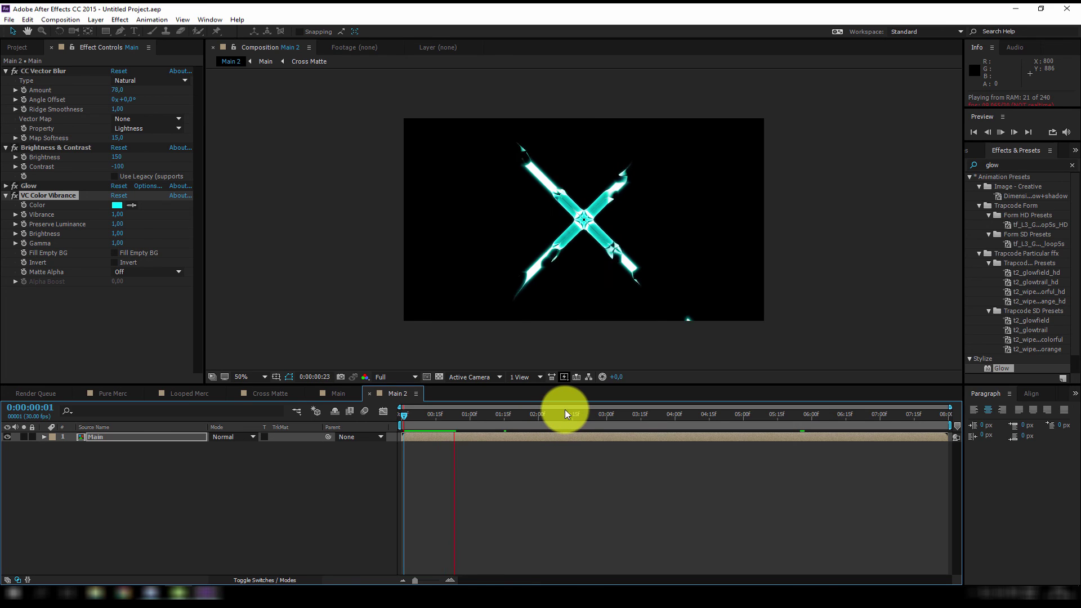